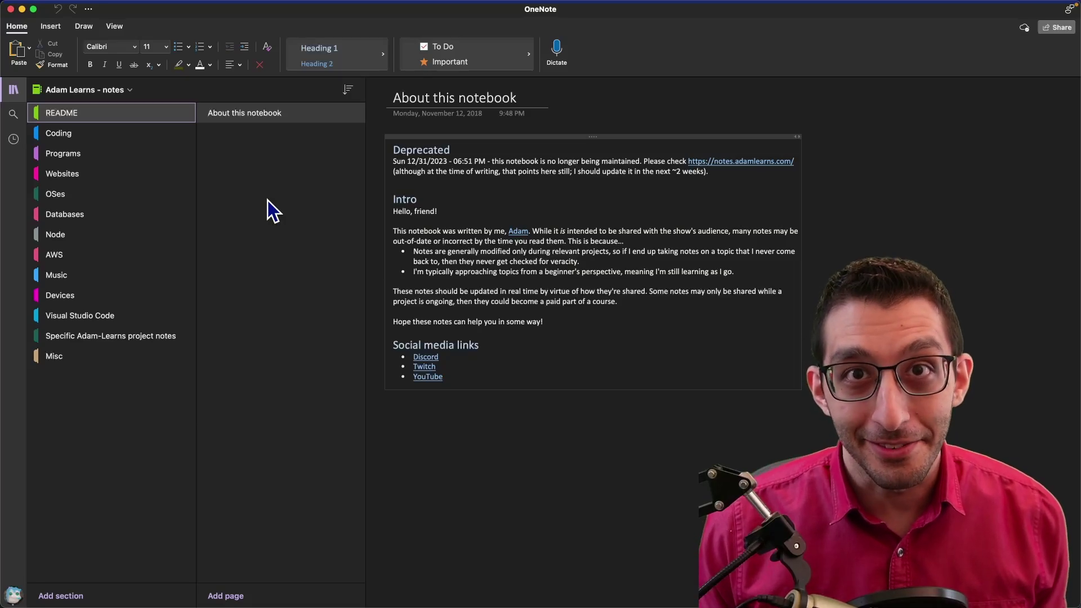
Browse the Coding, Programs, Websites, OSes and Databases sections, then show the notebook list
click(100, 133)
click(101, 157)
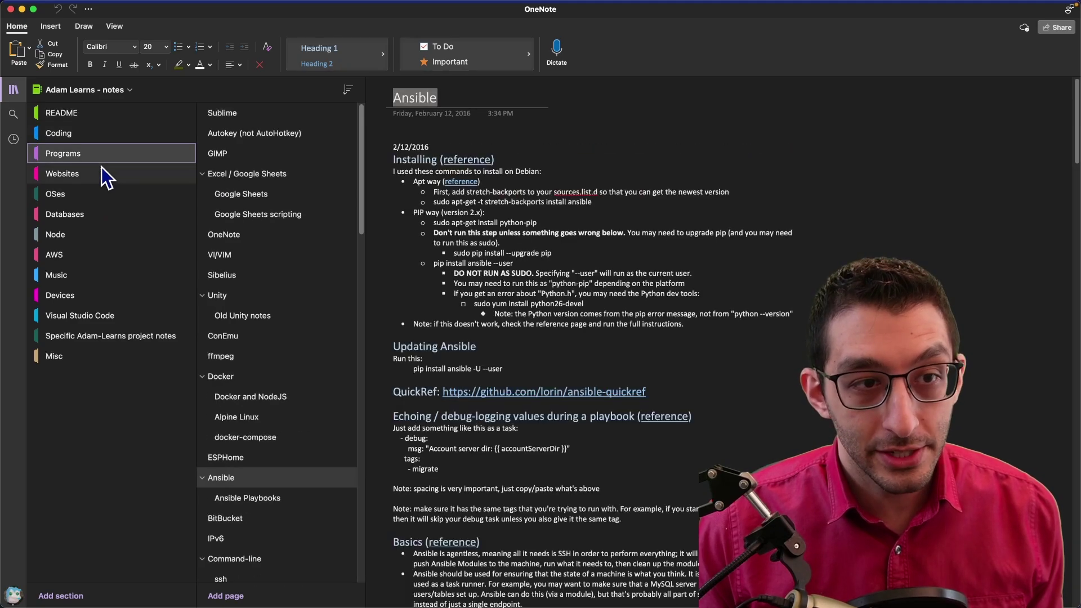
click(100, 174)
click(99, 198)
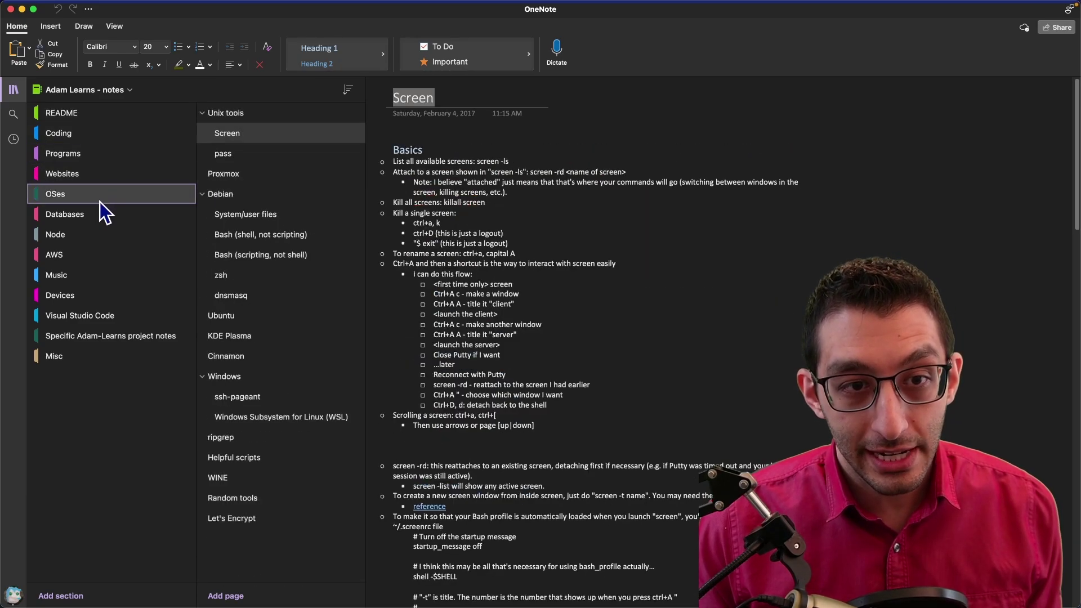
click(161, 219)
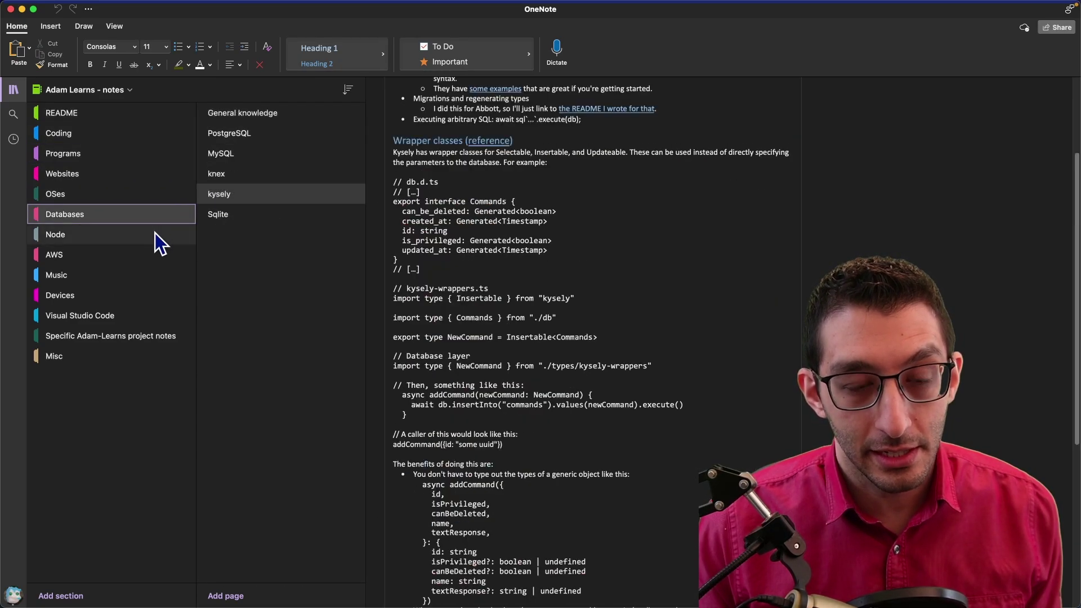
click(127, 91)
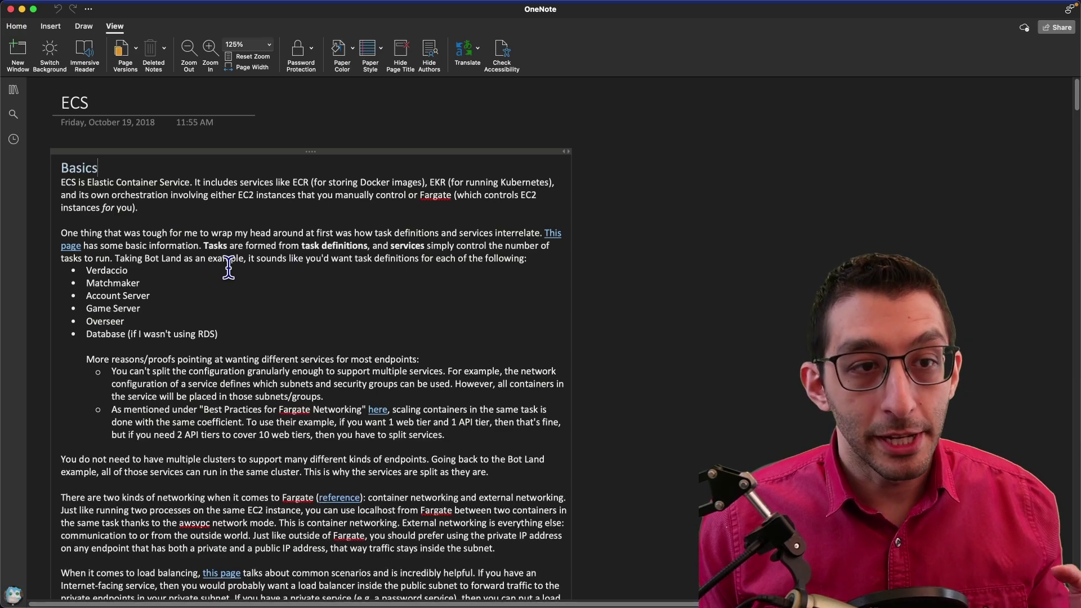
Scroll down the ECS page, then switch to the empty Google Doc in Chrome
drag(1074, 100, 1074, 191)
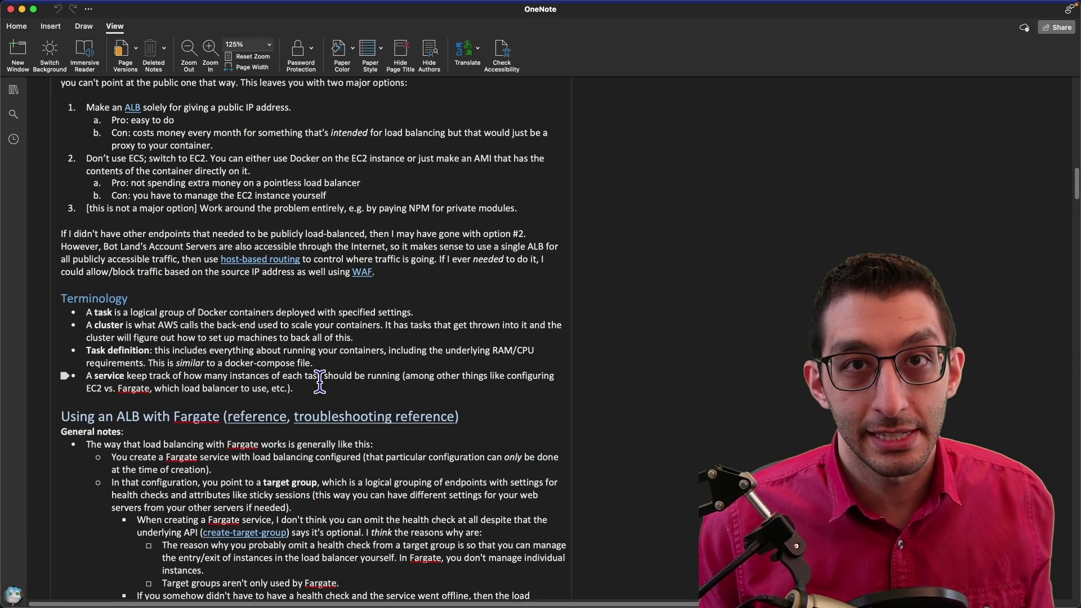
key(super+Tab)
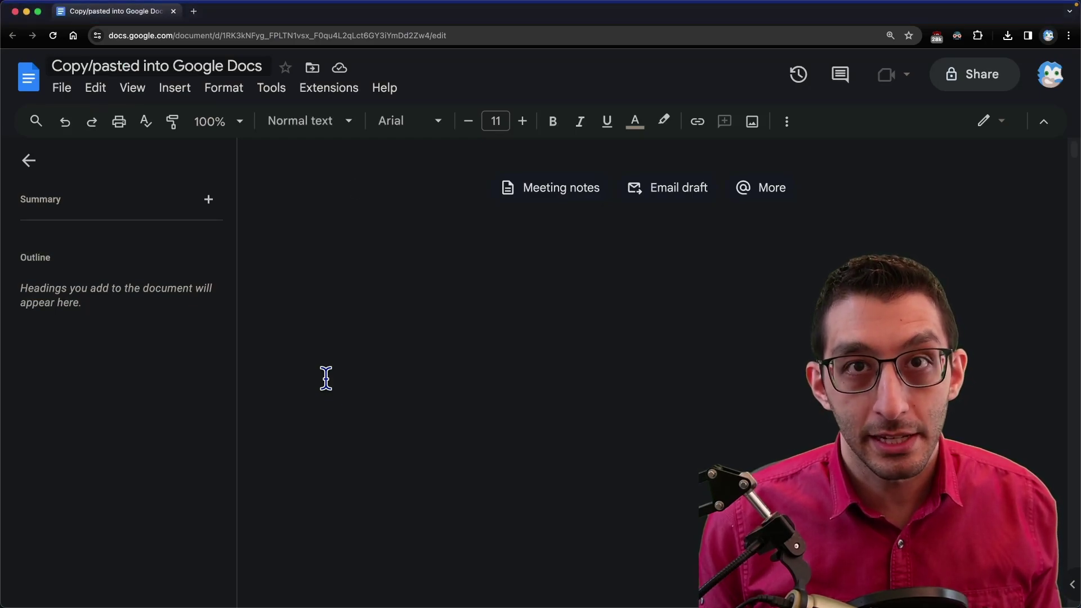
Paste the copied ECS page into the Google Doc and jump between its outline headings
key(super+v)
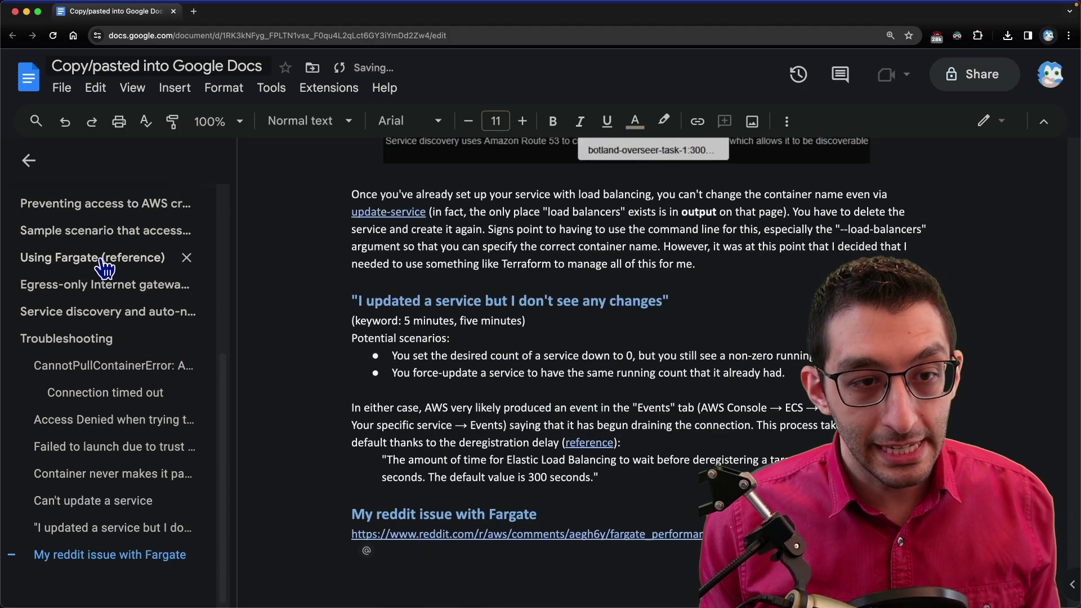
scroll(105, 268, up, 5)
click(84, 288)
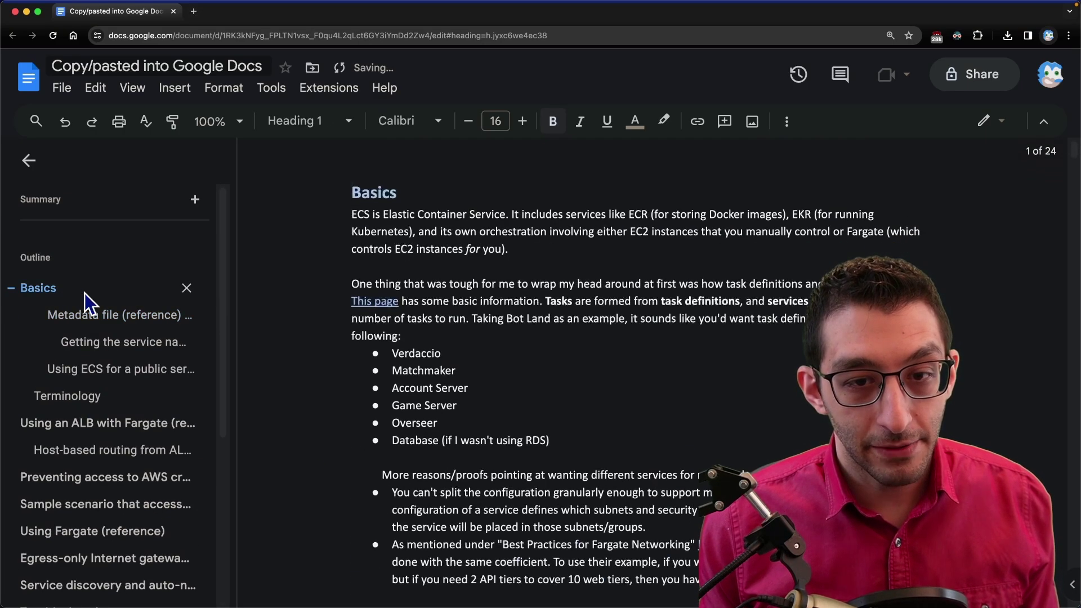
click(91, 341)
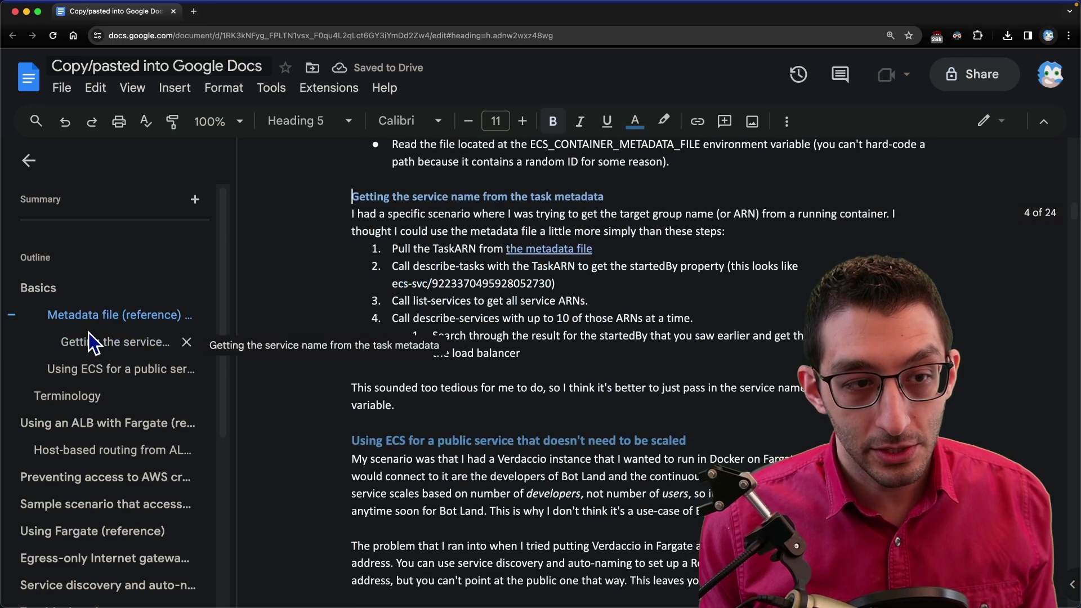
click(66, 292)
scroll(116, 387, down, 5)
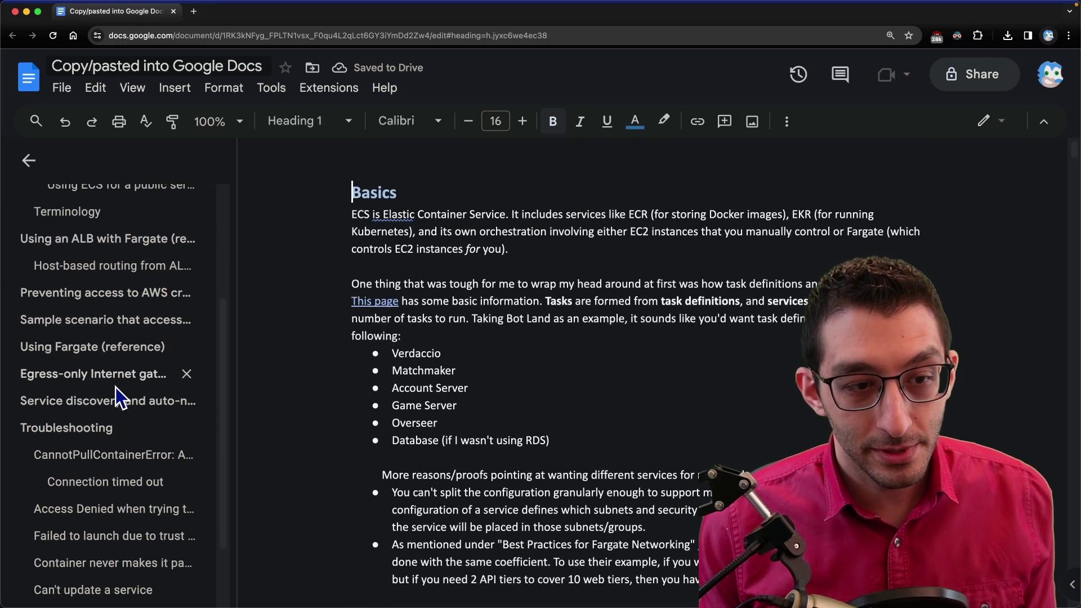
scroll(116, 398, up, 5)
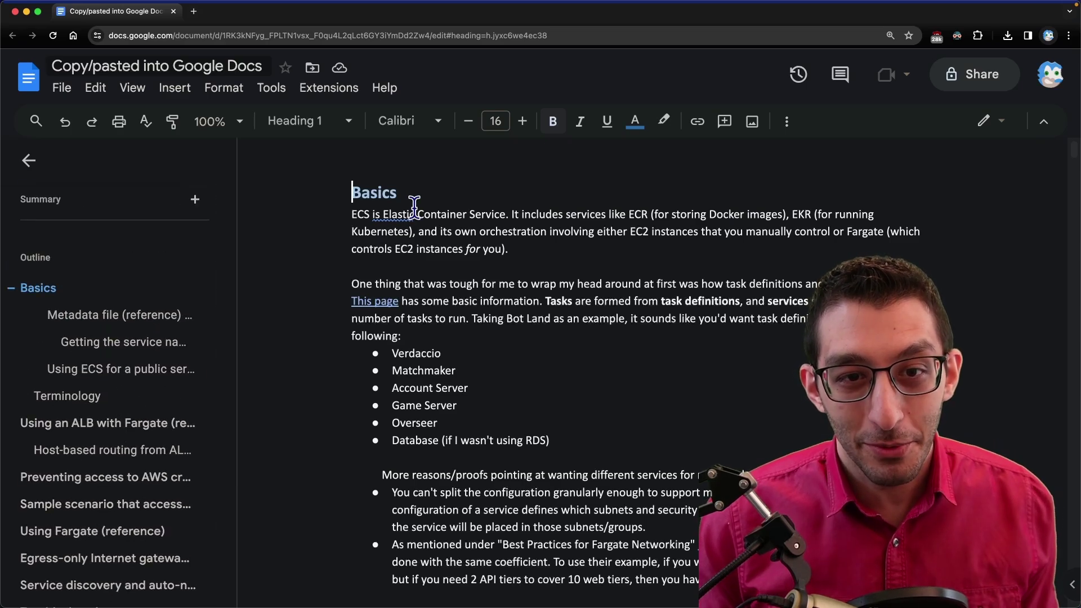
Insert a linked table of contents on a new line above the Basics heading
key(Return)
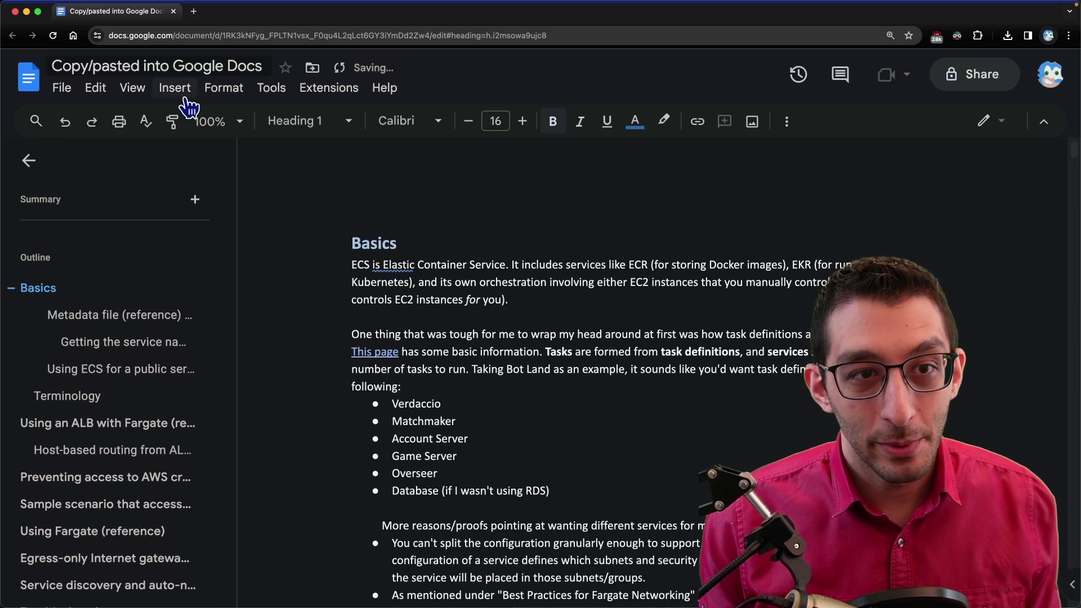
click(178, 91)
click(216, 580)
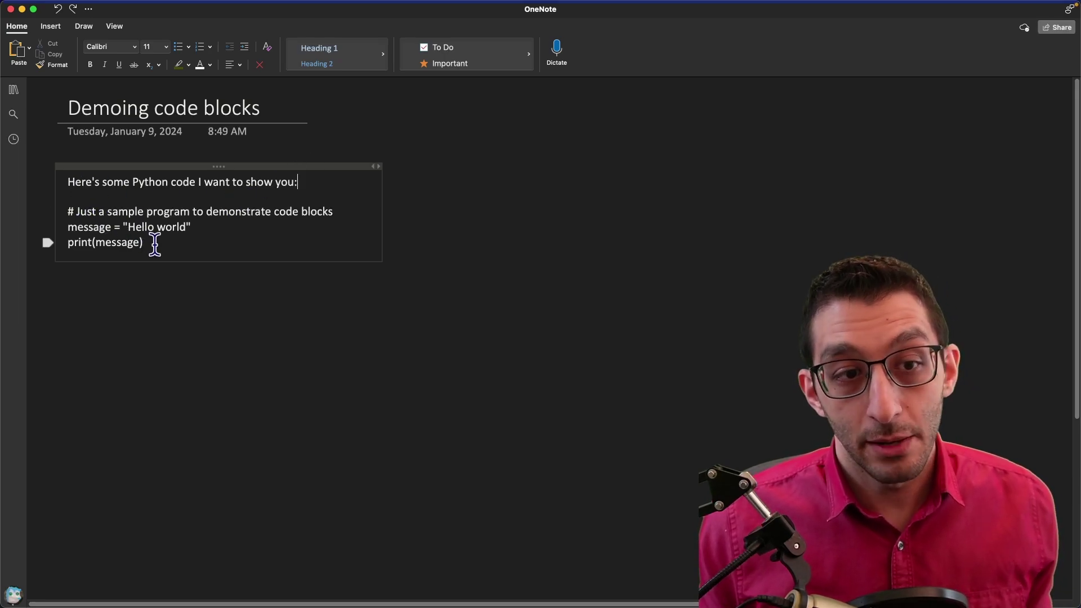
Apply the Code paragraph style to the three Python lines
drag(153, 243, 67, 212)
click(336, 74)
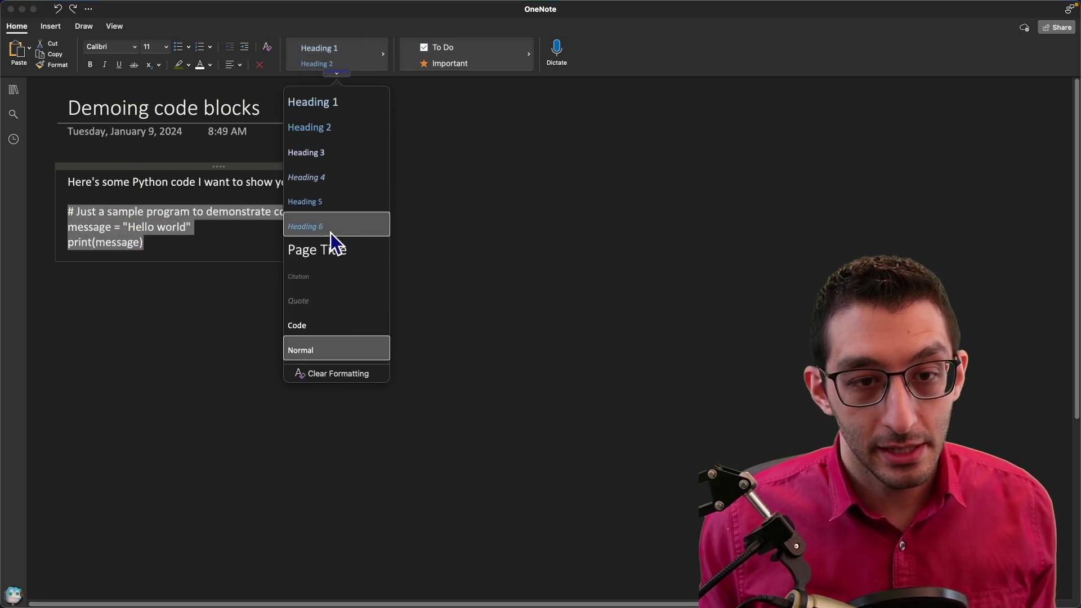
click(319, 324)
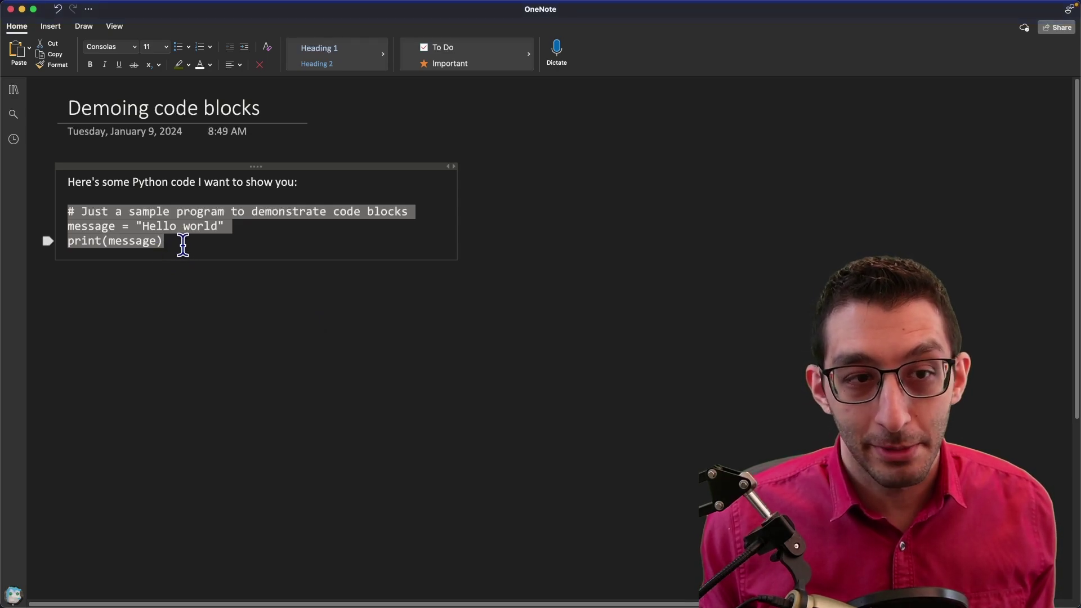
Set the intro sentence above the code in Consolas font
drag(304, 181, 68, 183)
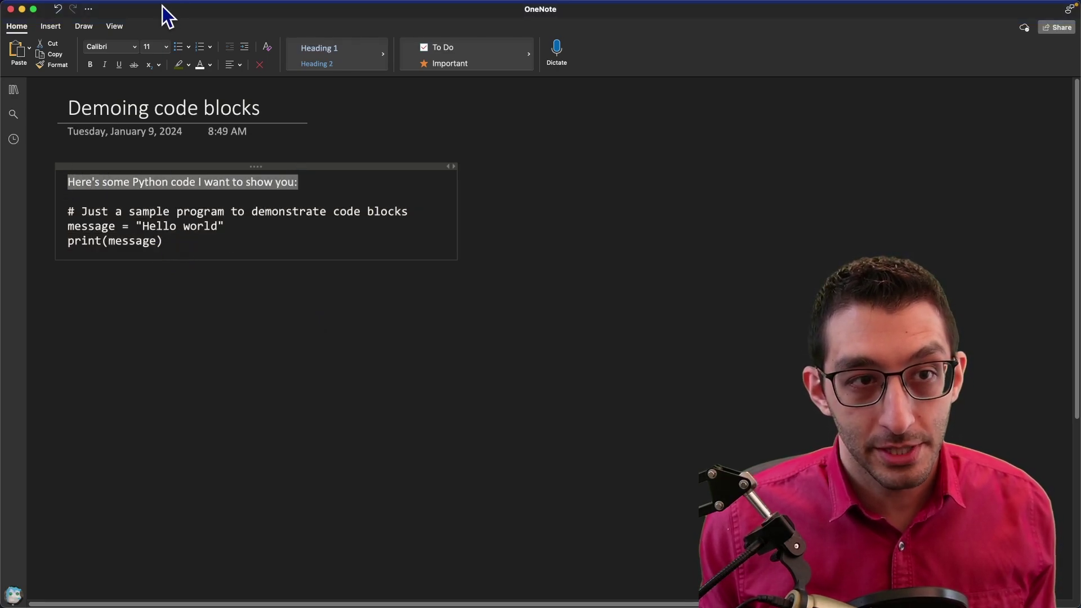
text(Consolas)
key(Return)
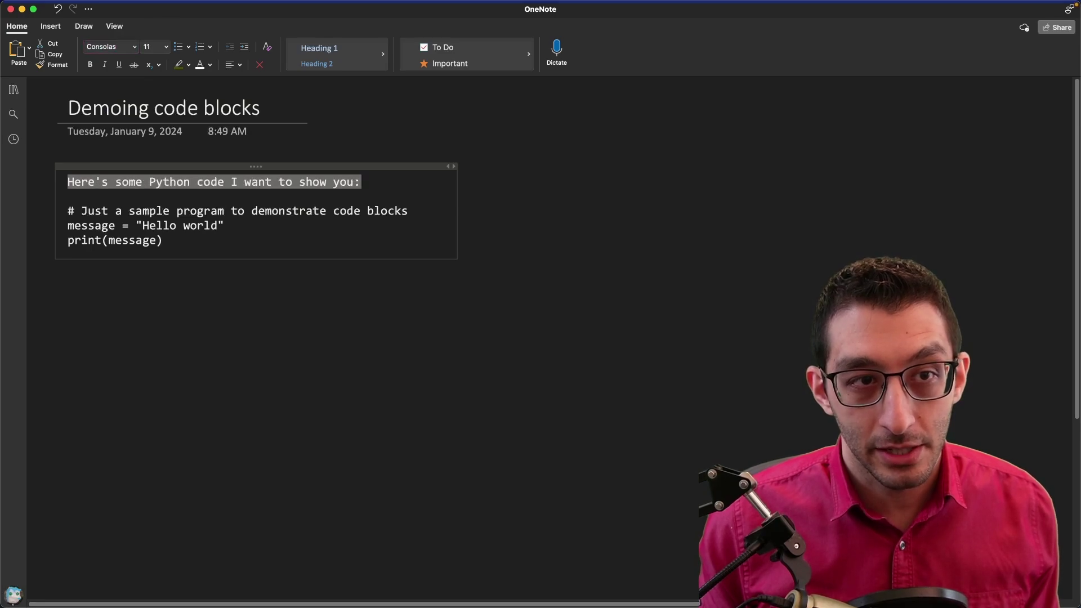
click(337, 72)
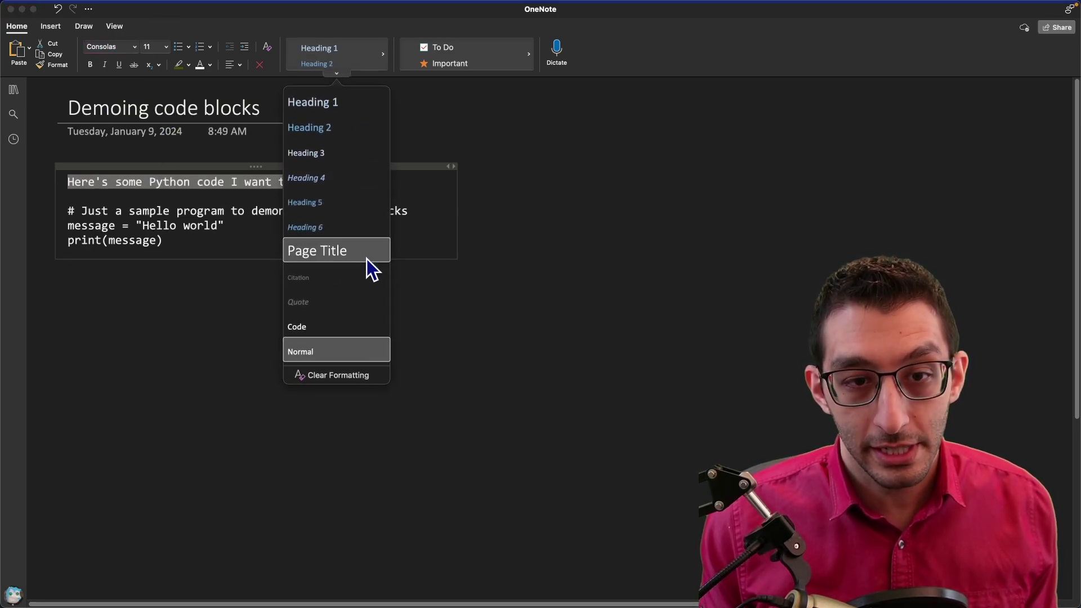
click(222, 245)
click(222, 245)
View the same note's syntax-highlighted Python code block in Obsidian
key(super+Tab)
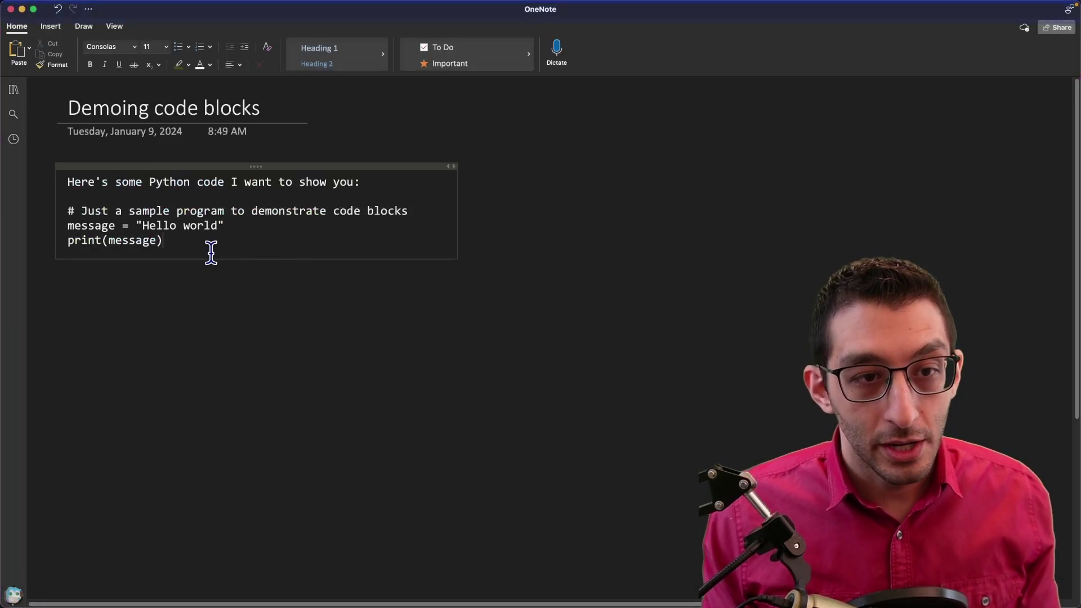
Paste the Python code below print(message), keeping its source formatting
key(Return)
key(Return)
click(31, 56)
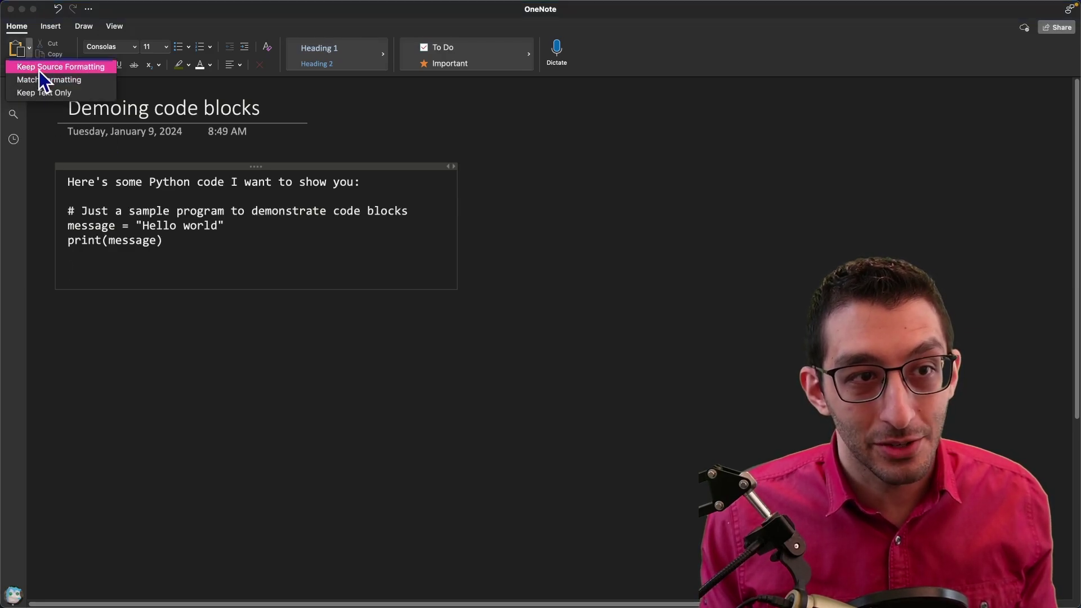
click(38, 70)
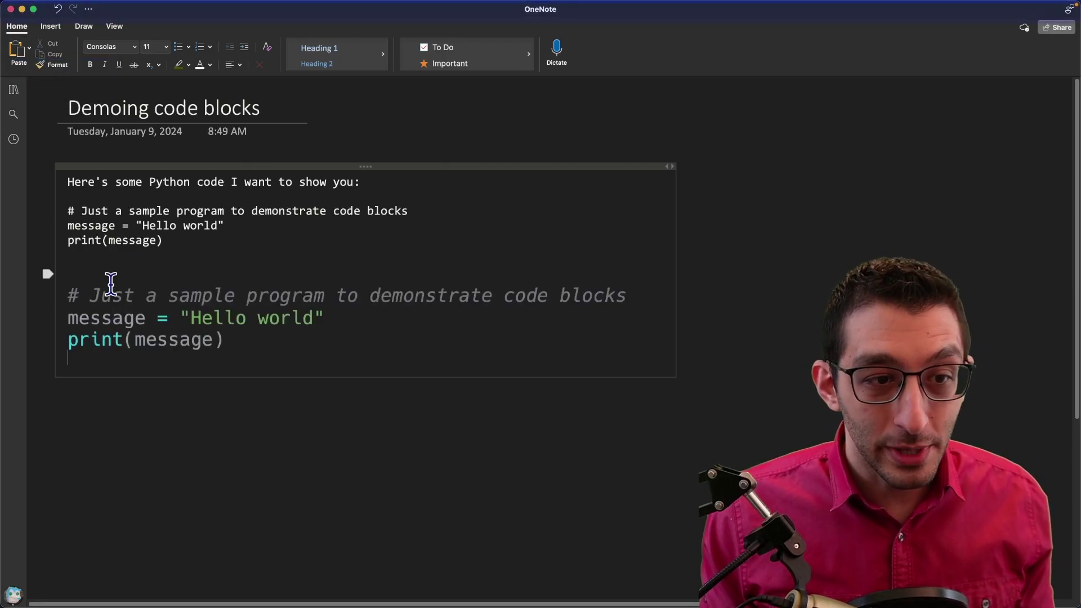
Add a print("hi") line to the pasted code and select the word print
click(237, 341)
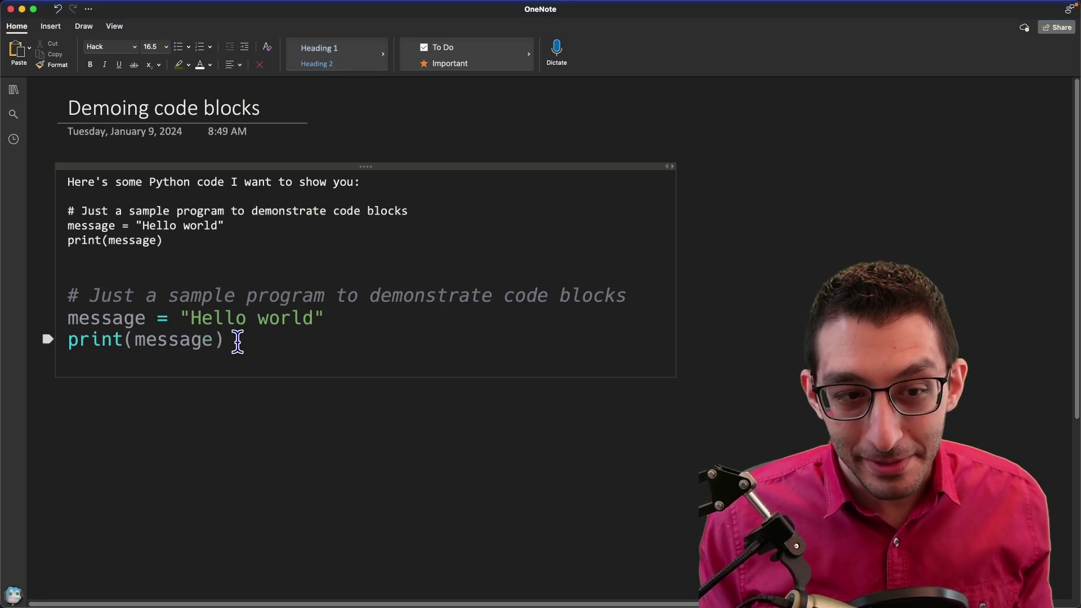
key(Return)
text(print("hi")
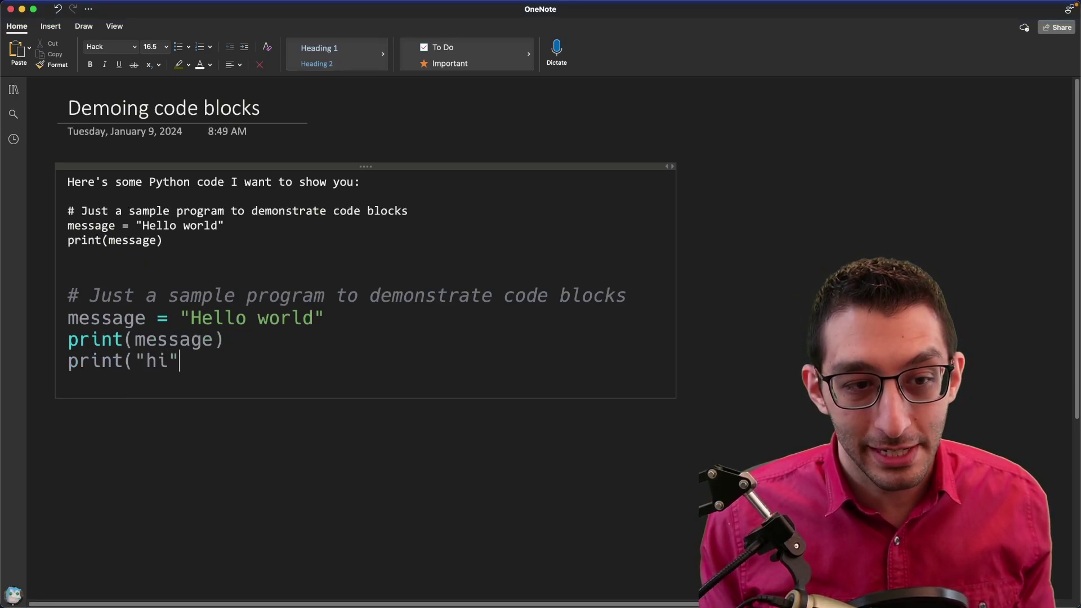
text())
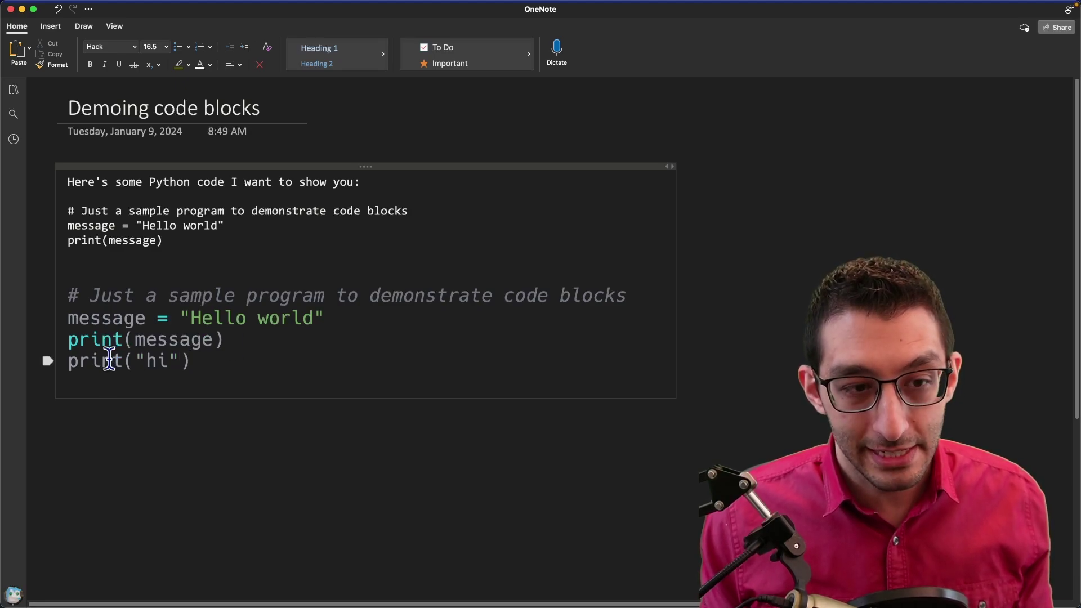
drag(60, 340, 120, 341)
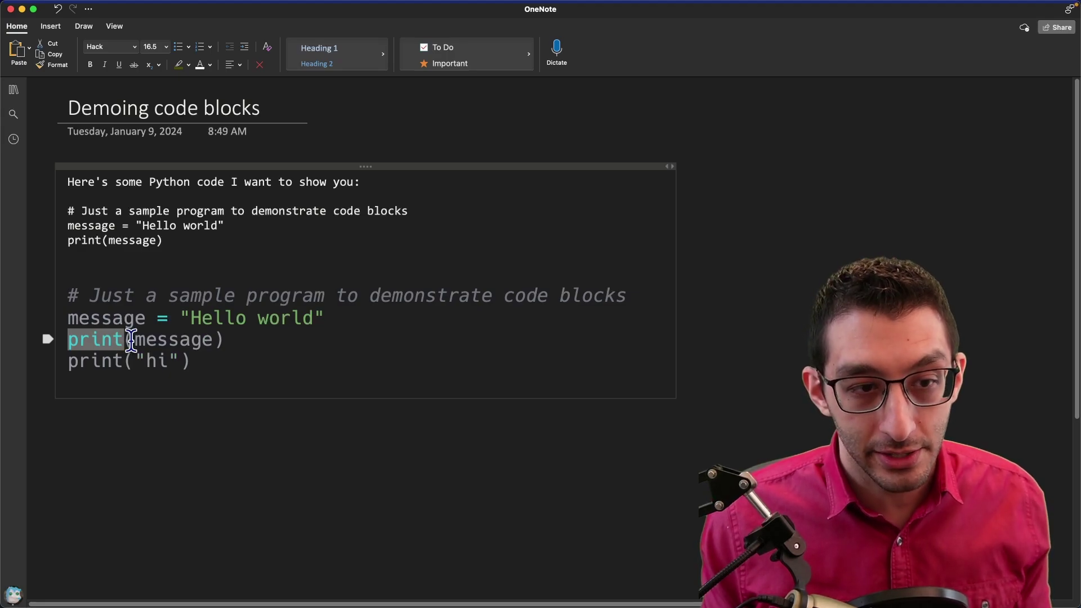
double_click(104, 363)
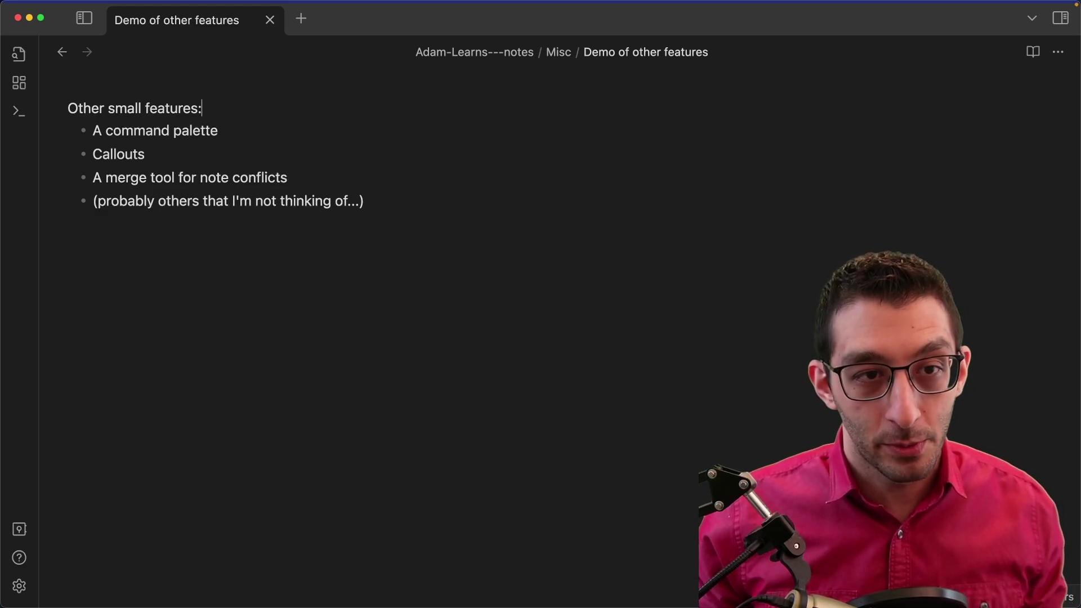
Search the command palette for 'pdf', then dismiss it without running anything
click(218, 130)
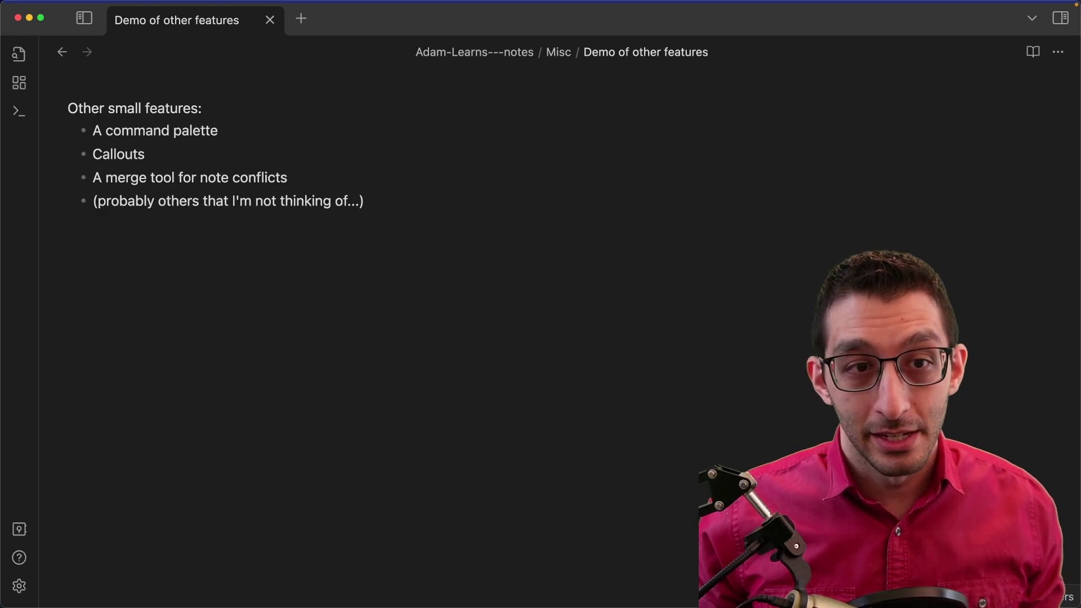
key(cmd+p)
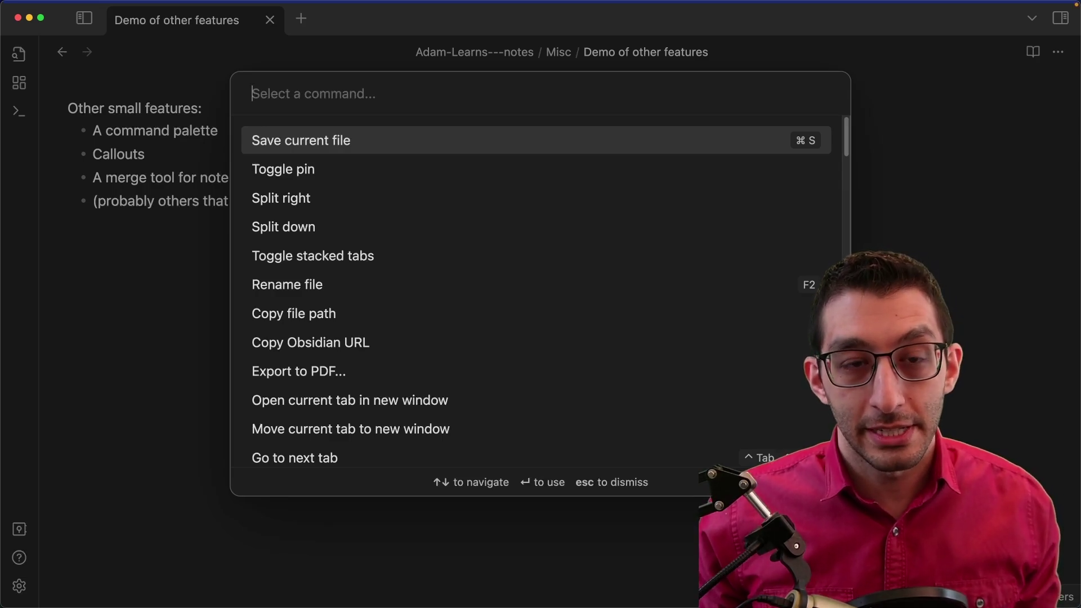
text(pdf)
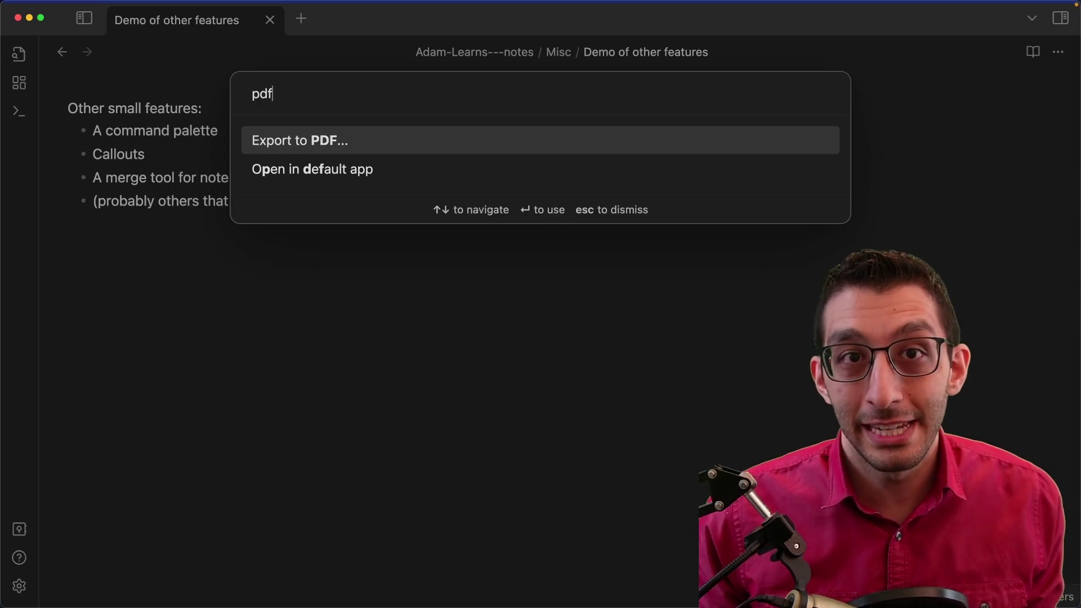
key(Escape)
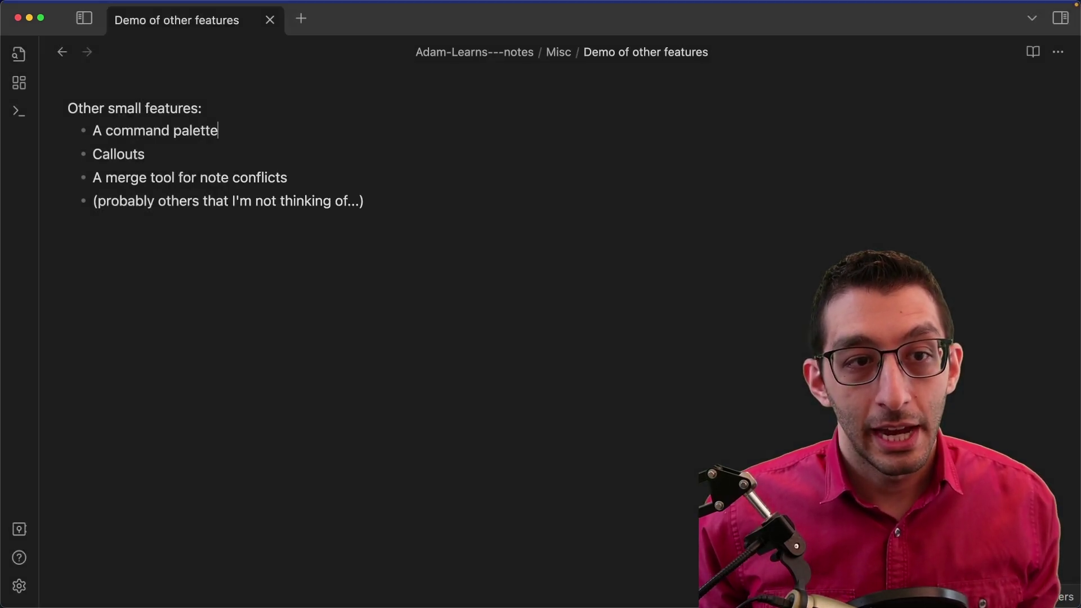
Insert a Note callout under Callouts reading 'I'm not actually going to talk about the next two bullet points'
key(Down)
key(Return)
key(super+p)
text(callout)
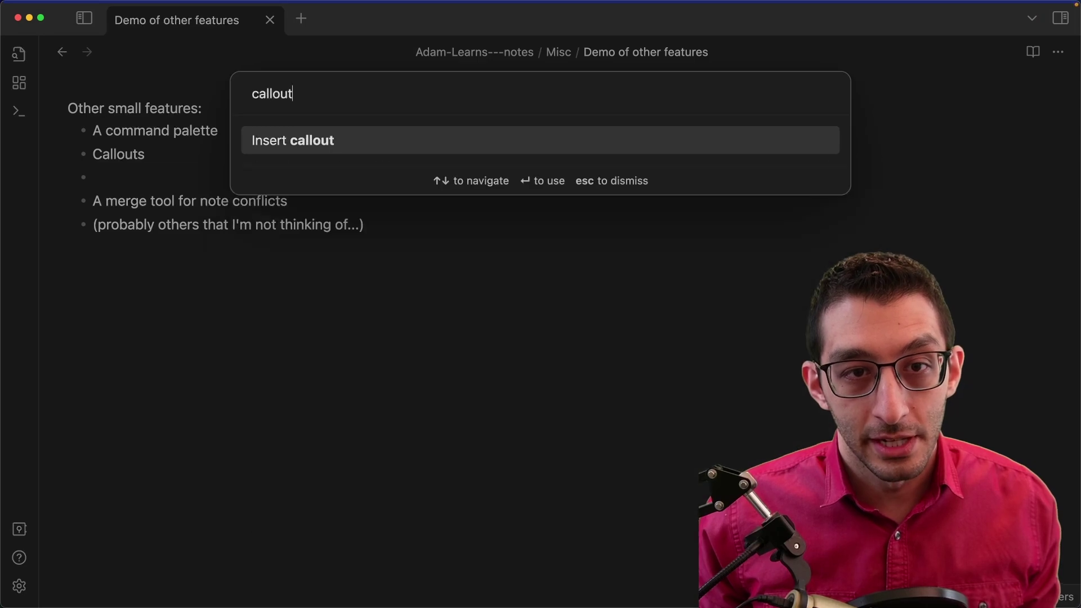
key(Return)
key(Right)
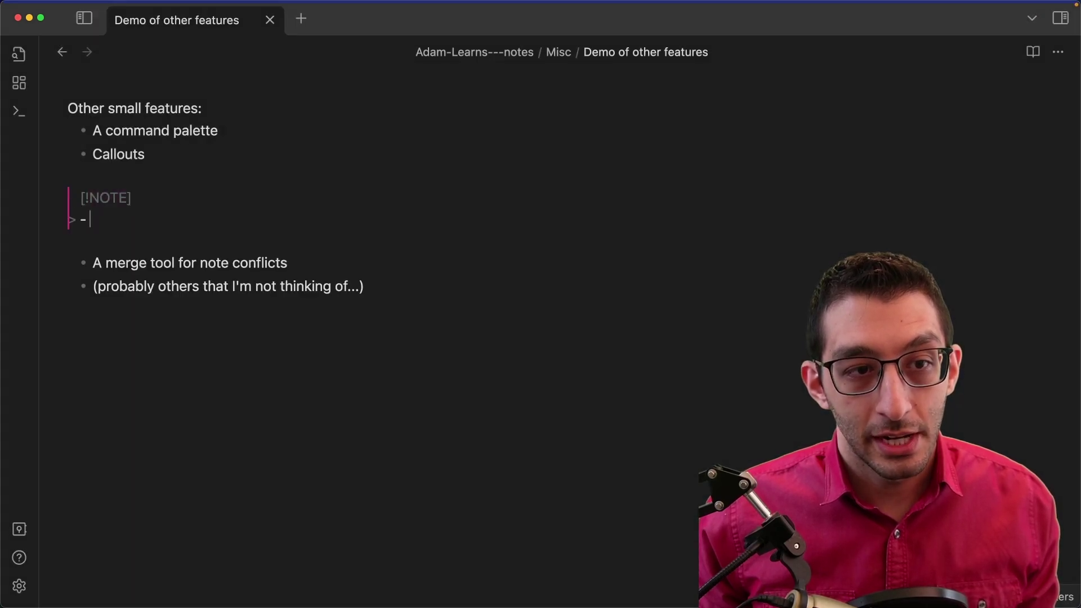
text(I'm not actually going to talk about the next two bullet points)
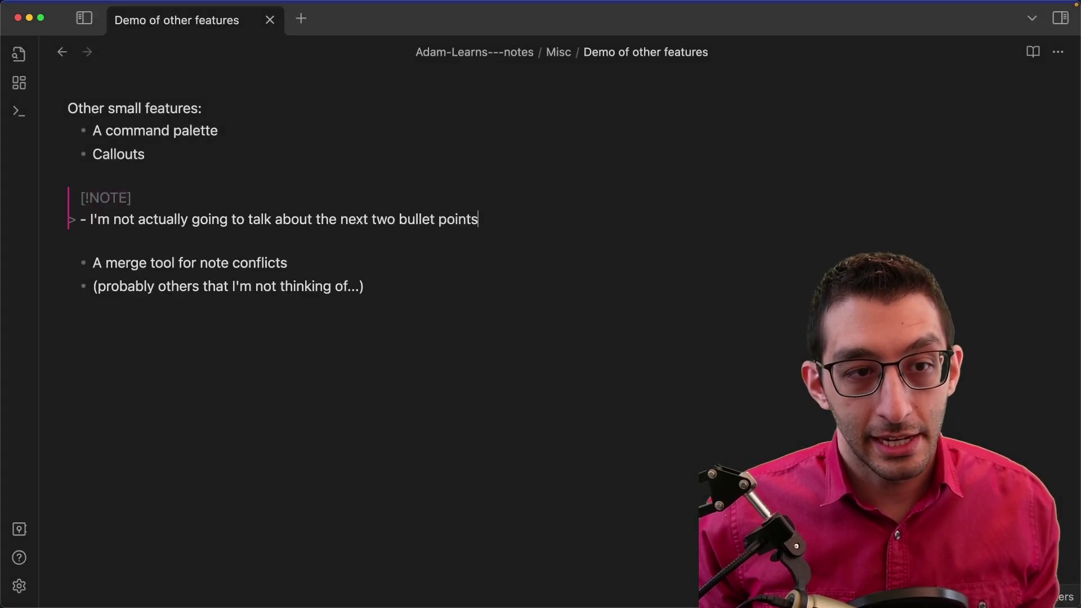
key(Down)
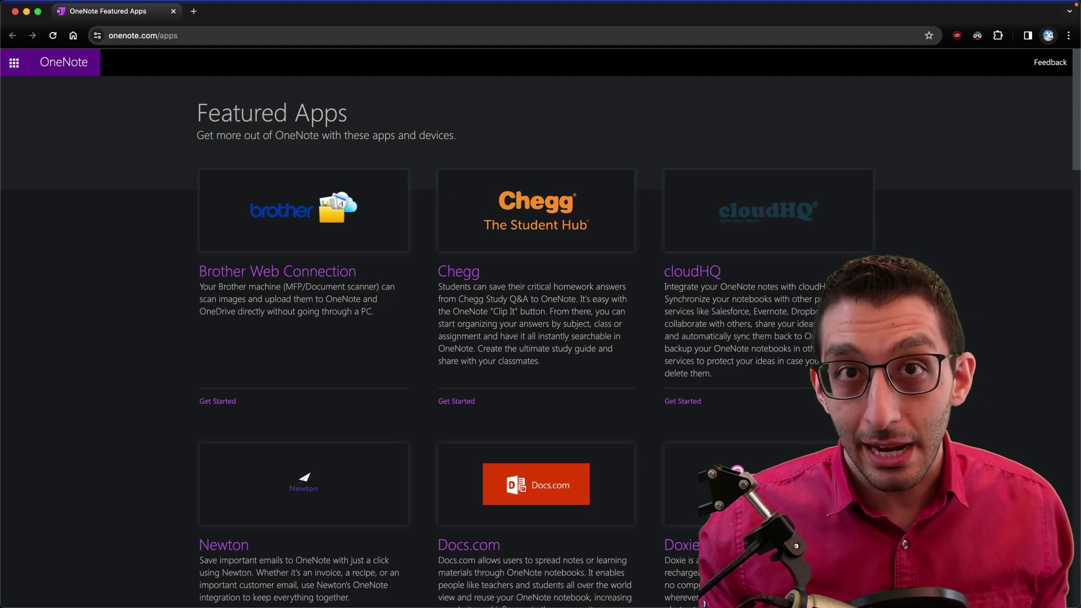
Open the eQuil Smartpen2 and Feedly app links in new tabs and view the Feedly tab
scroll(167, 313, down, 10)
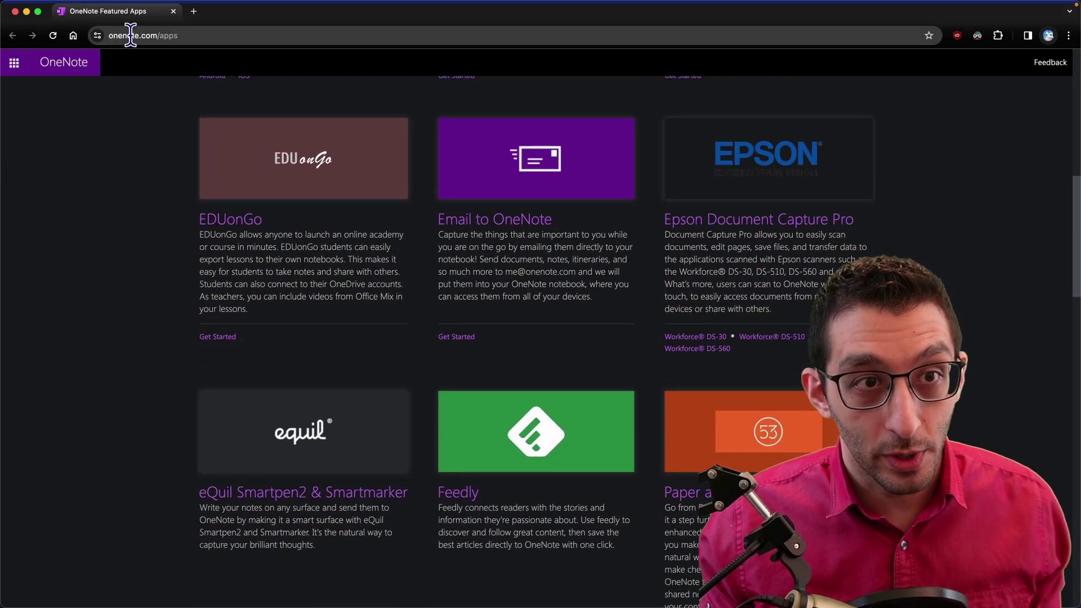
scroll(173, 149, down, 3)
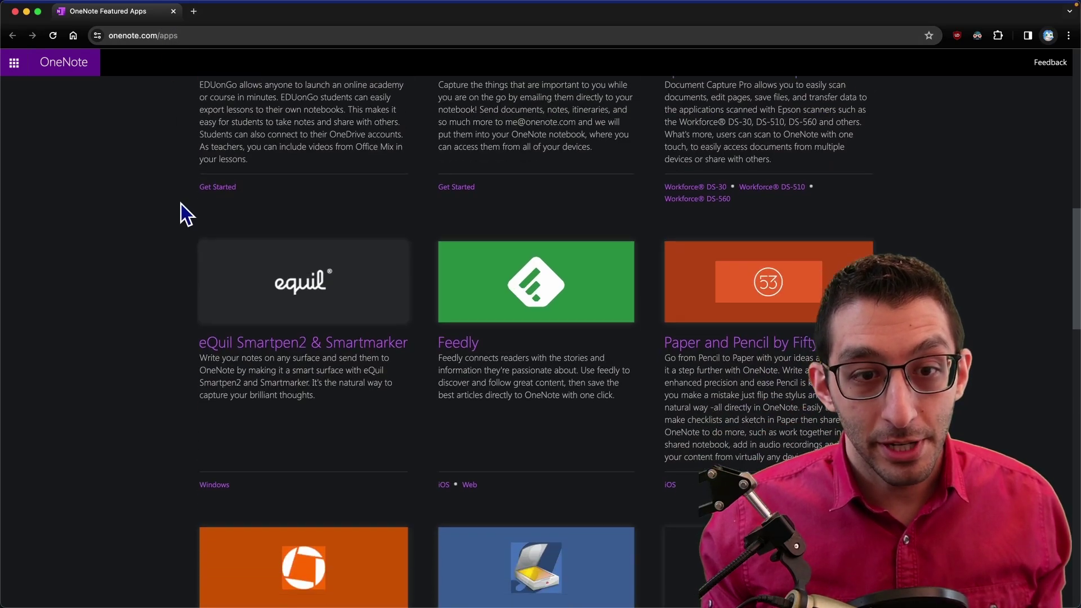
super+click(367, 287)
super+click(483, 287)
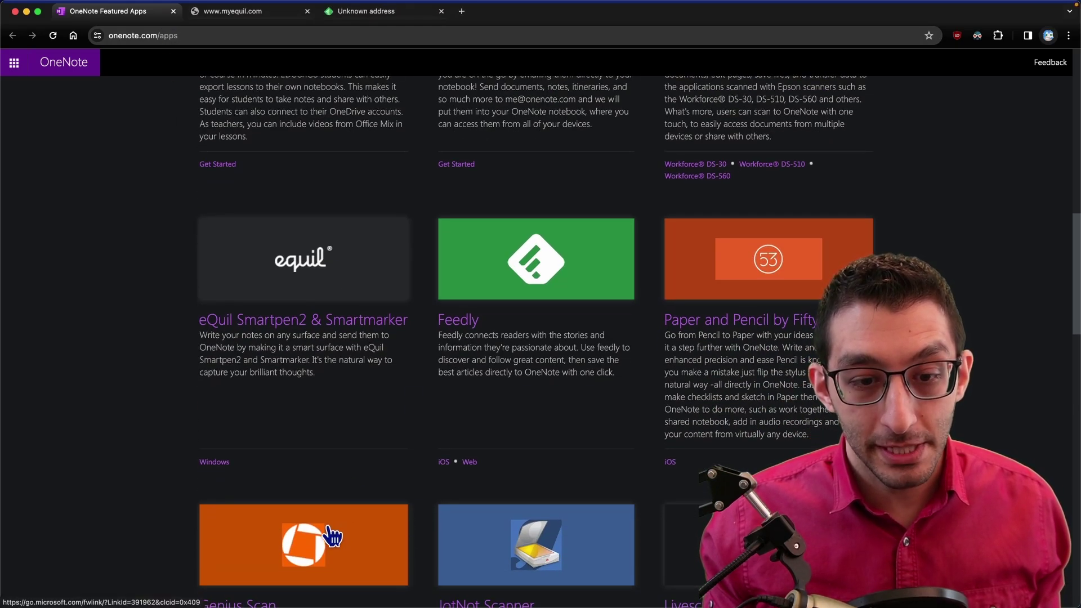
key(ctrl+Tab)
key(ctrl+Tab)
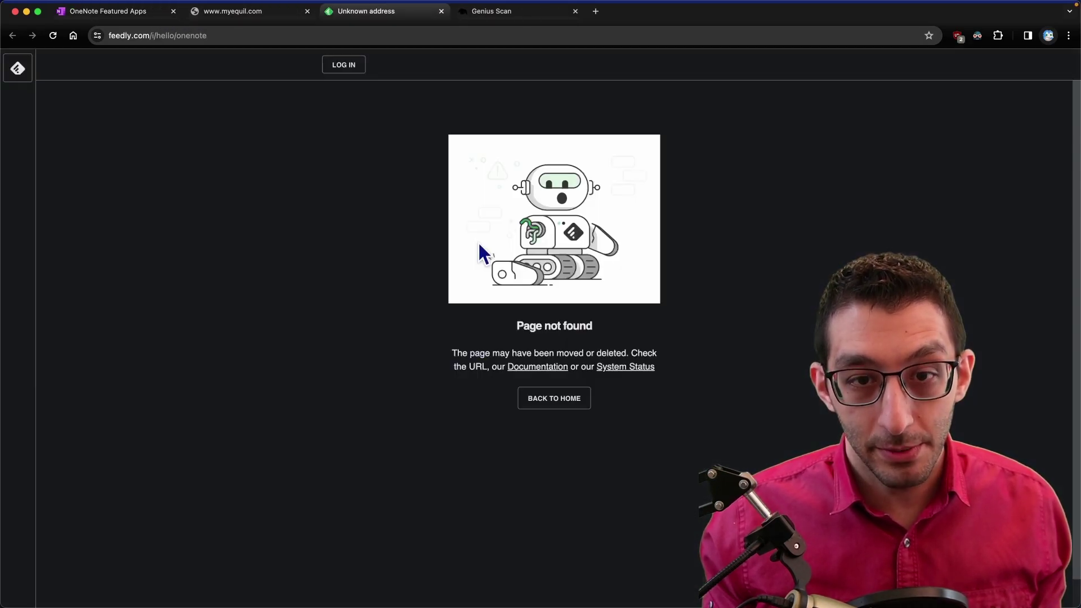
key(ctrl+Tab)
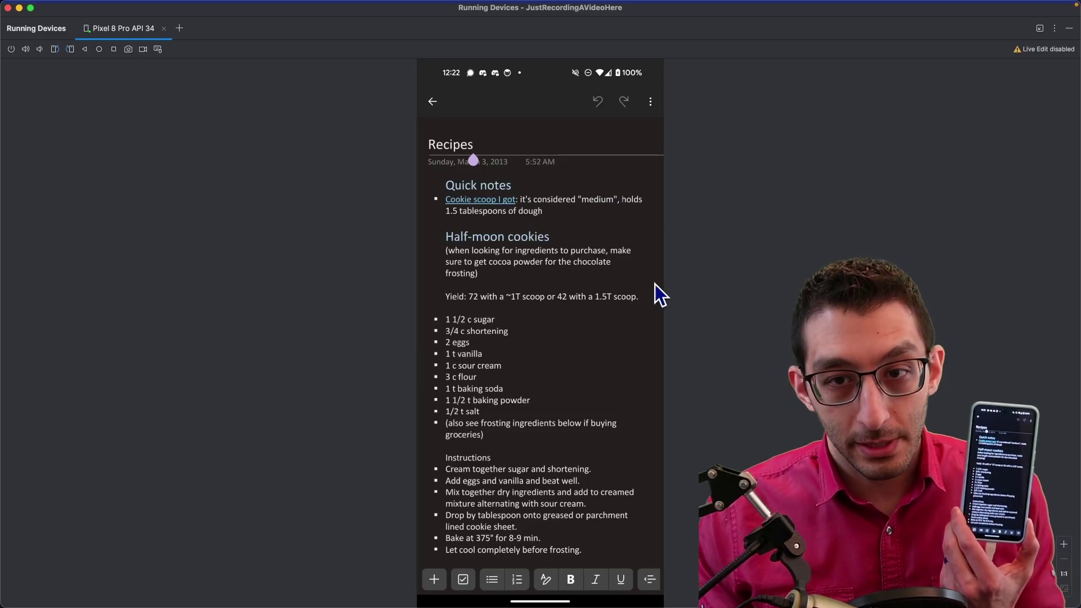
Find 'cookie' on the Recipes page using Find from the page's ⋮ menu
drag(620, 316, 616, 295)
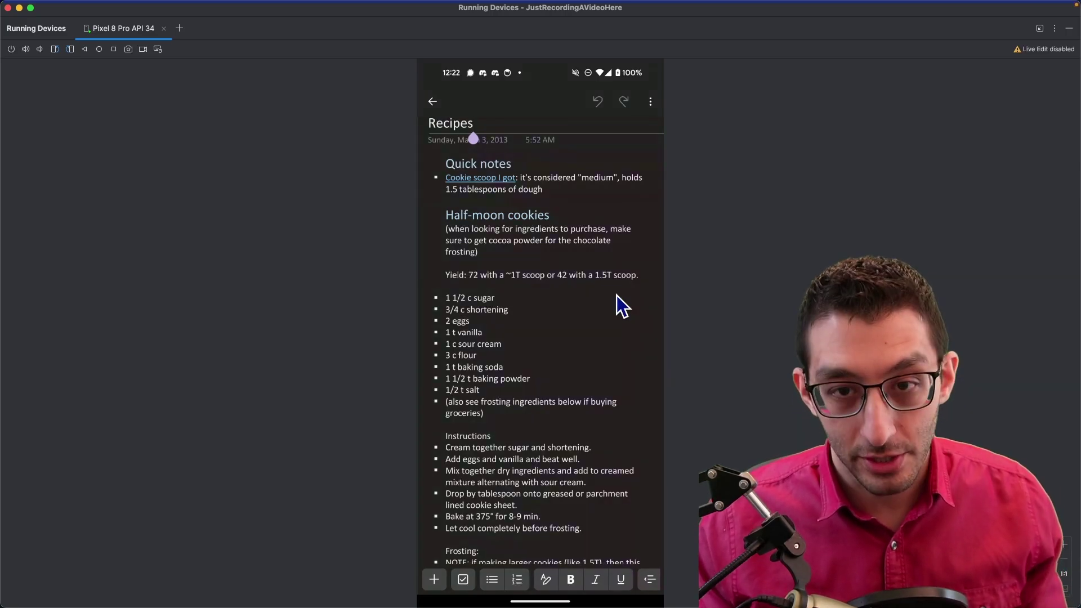
click(651, 103)
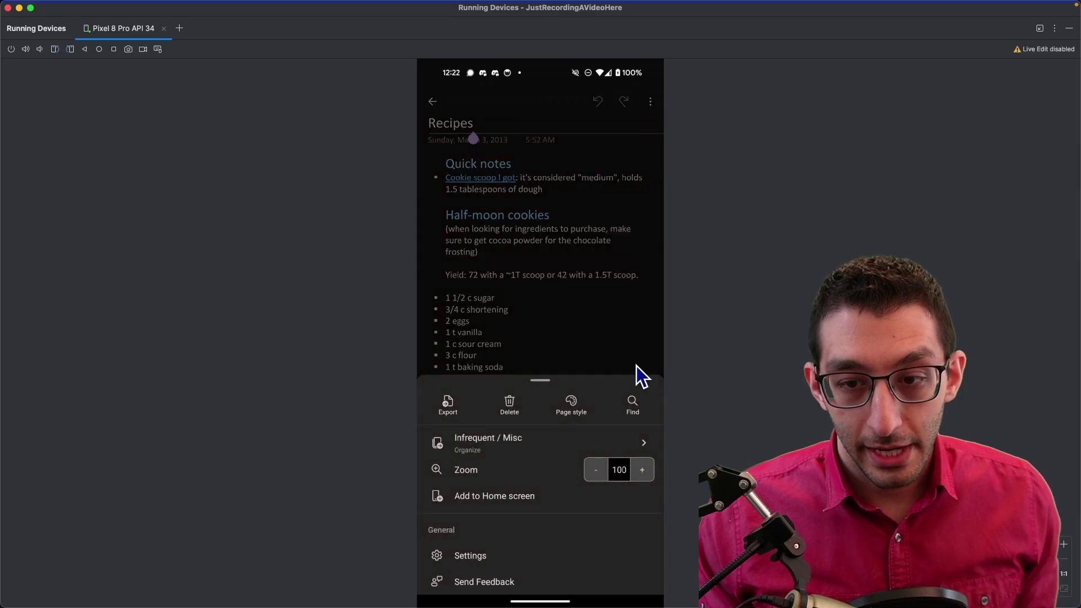
click(633, 404)
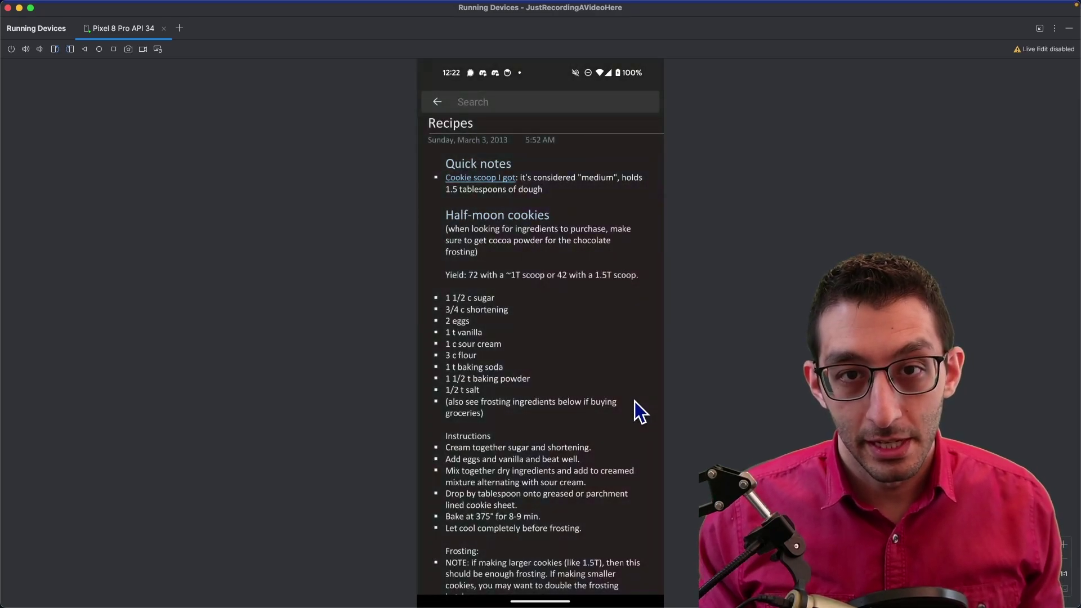
text(cookie)
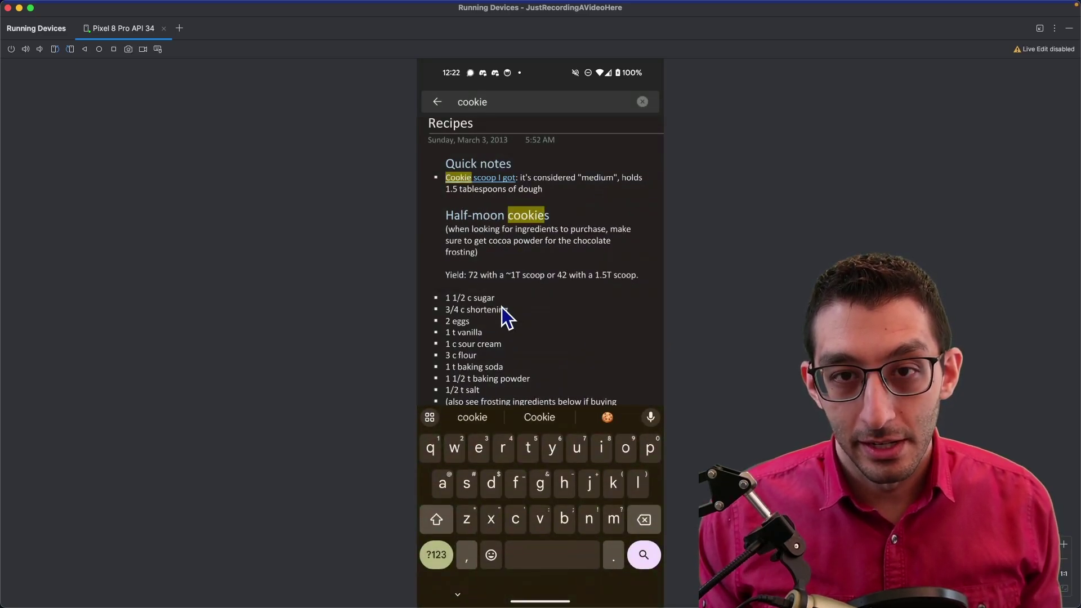
click(641, 556)
click(523, 103)
click(644, 553)
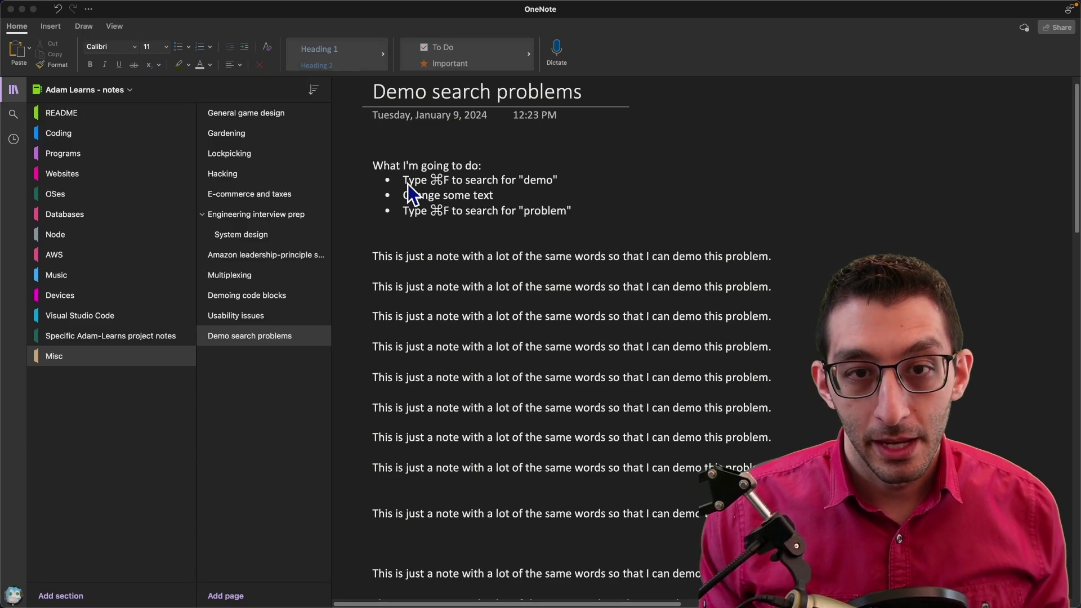
Search the page for 'demo', step back to the first match, and append 'Write some text here.' to line one
click(599, 234)
key(super+f)
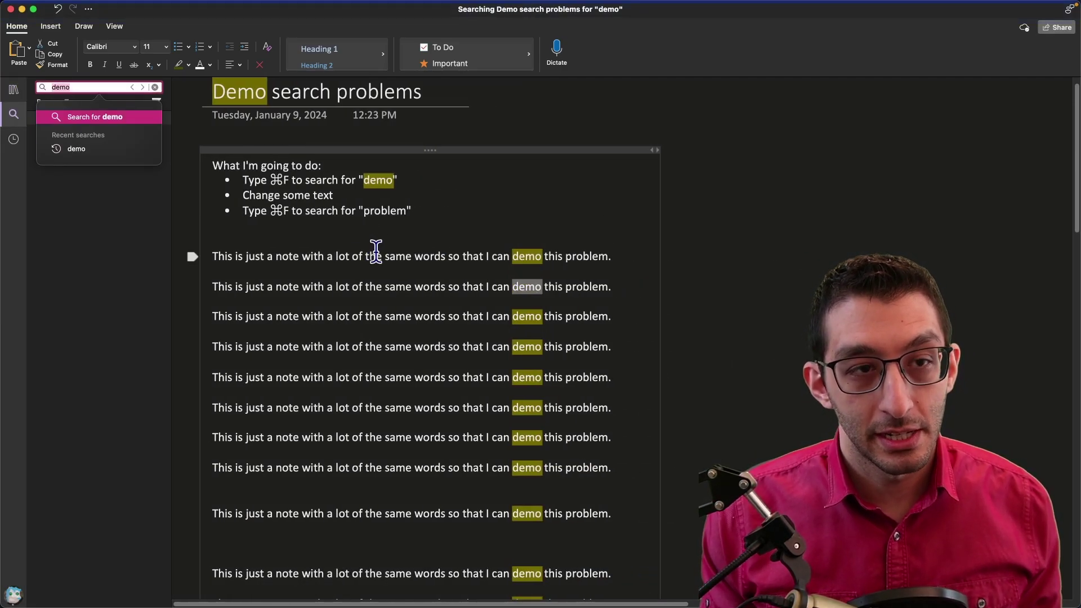
key(Down)
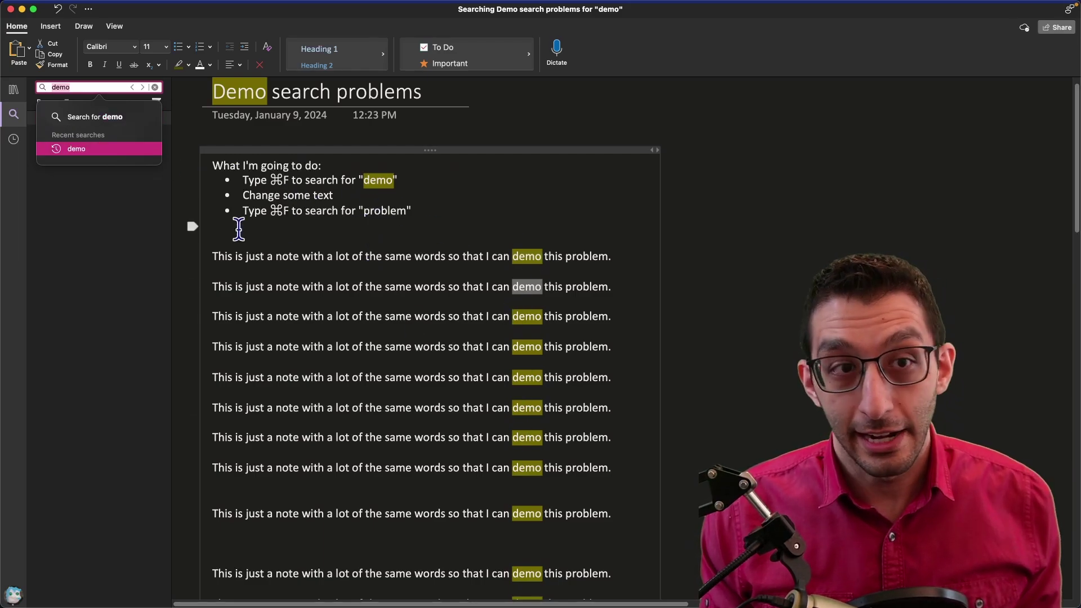
key(Return)
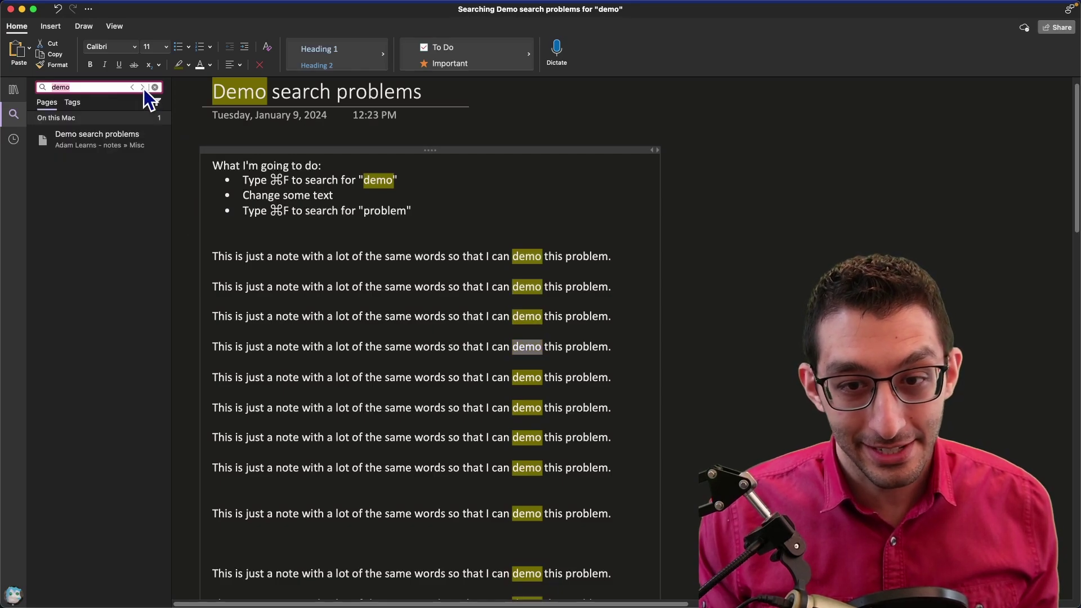
click(132, 87)
click(132, 87)
click(132, 87)
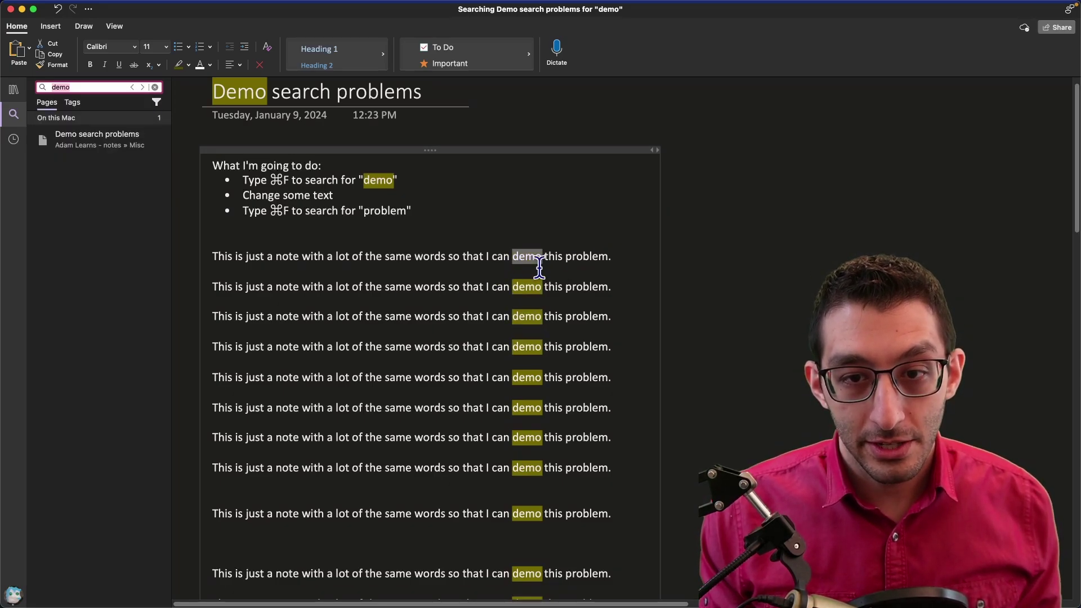
click(620, 258)
text(Wr)
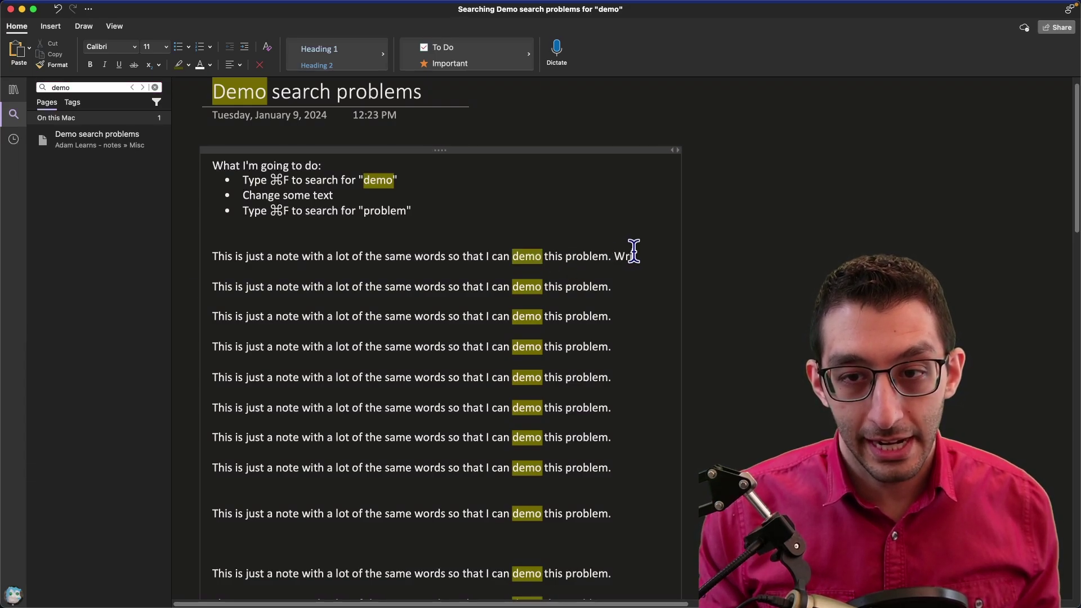
text(ite some text here.)
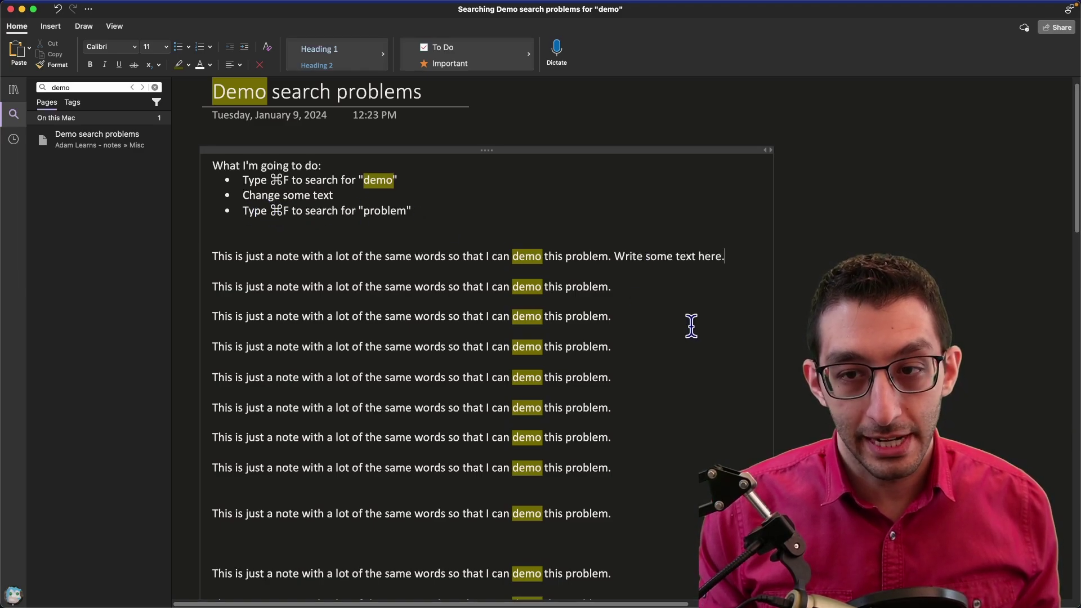
Step through the 'demo' matches, then search the page for 'problem' to highlight every match
text(problem)
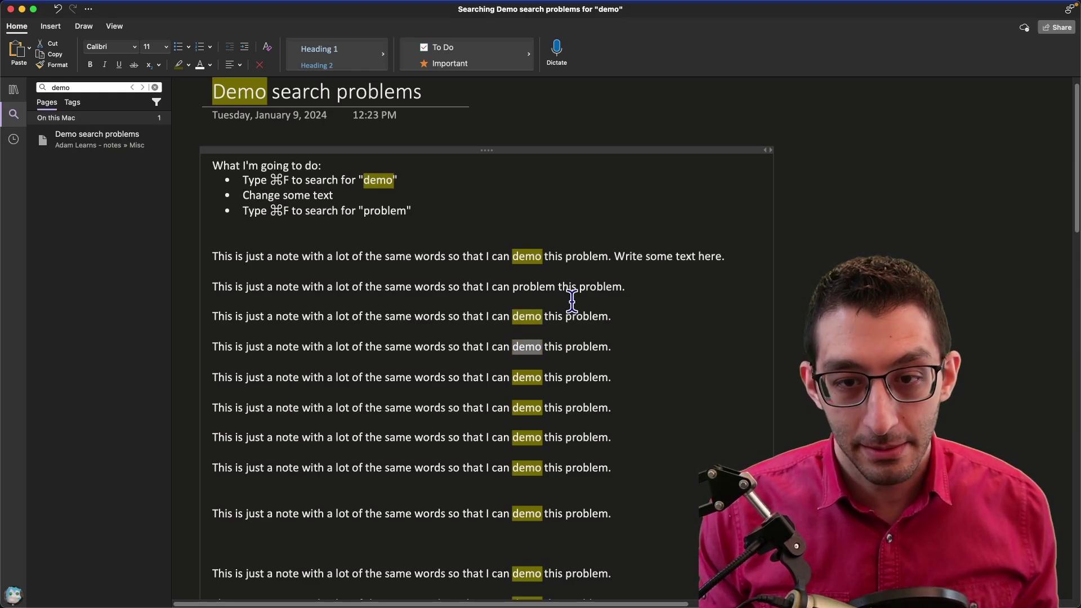
key(super+shift+g)
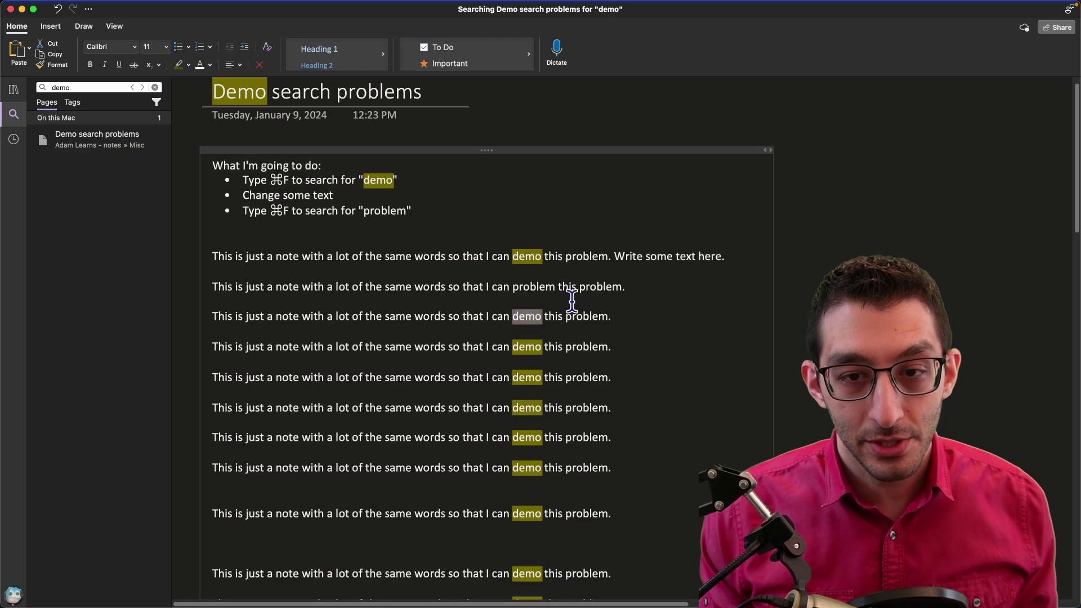
key(Escape)
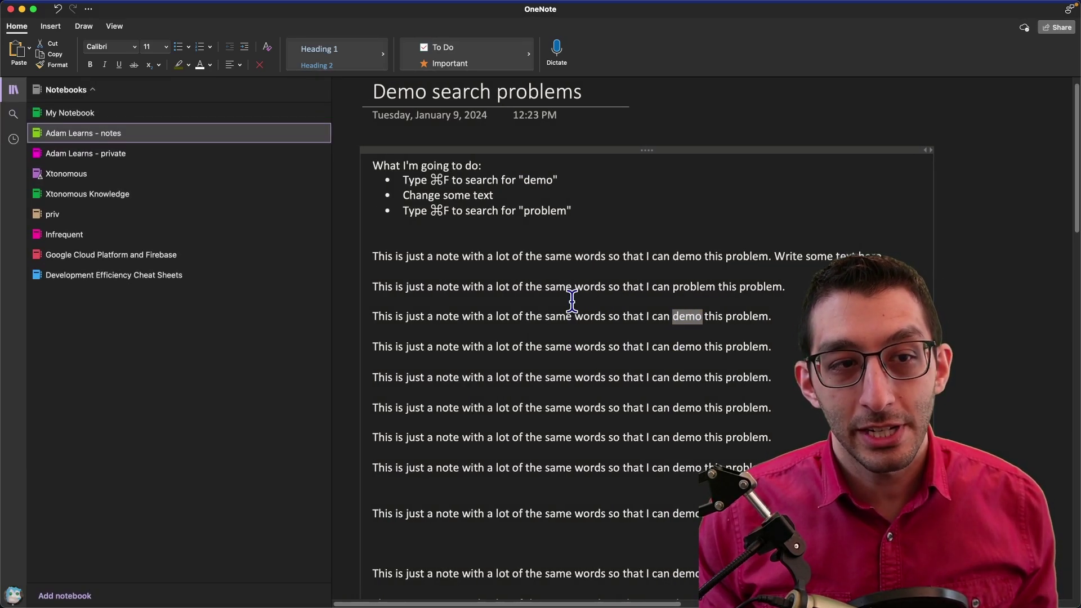
key(super+f)
text(problem)
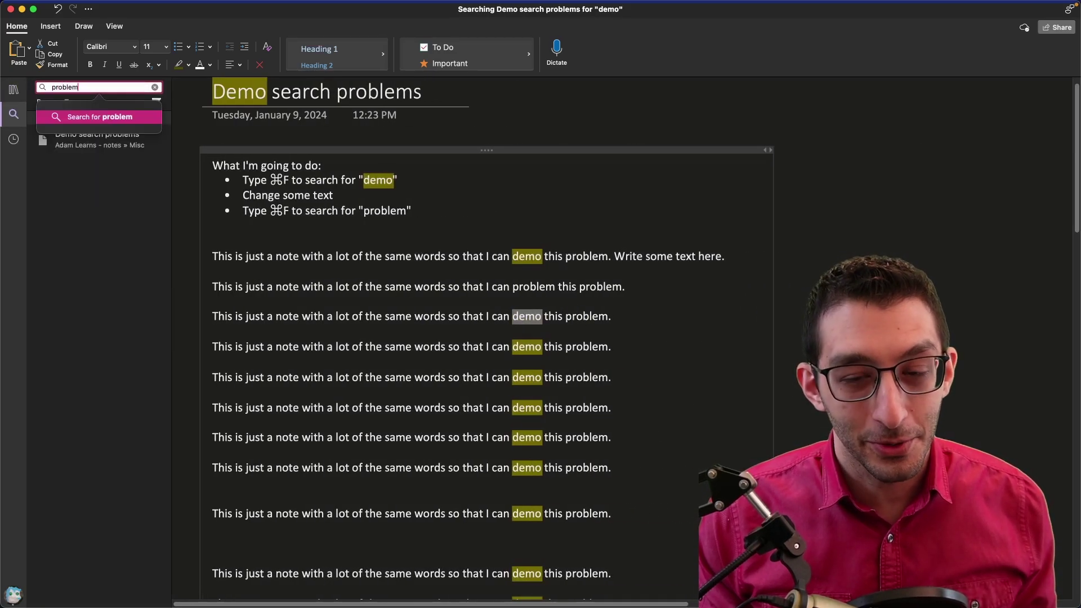
key(Return)
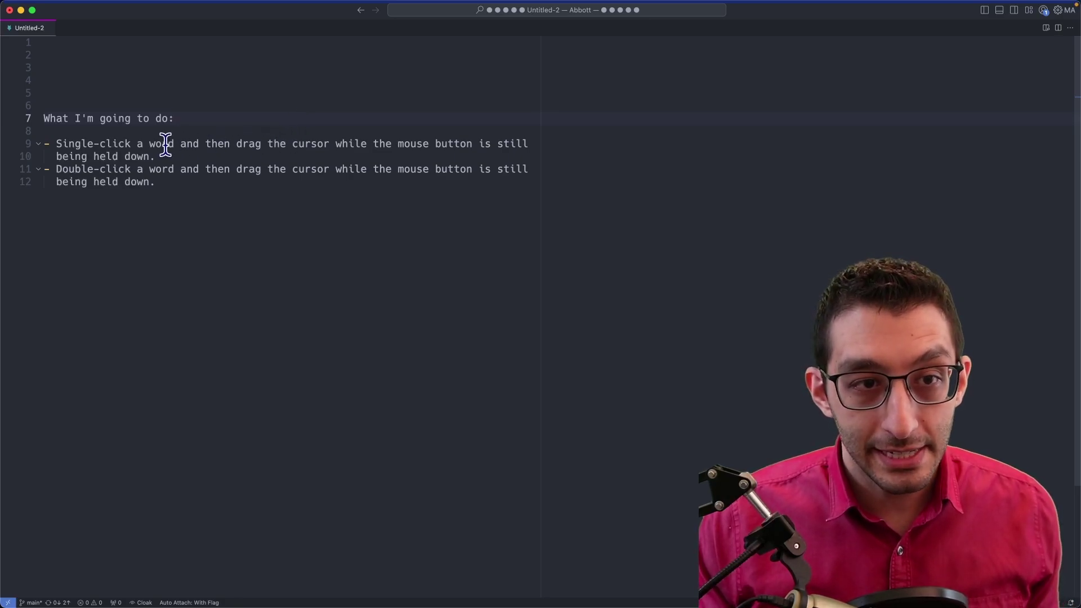
Select text across line 9, then select 'and then drag the' word by word on line 11
drag(165, 144, 452, 140)
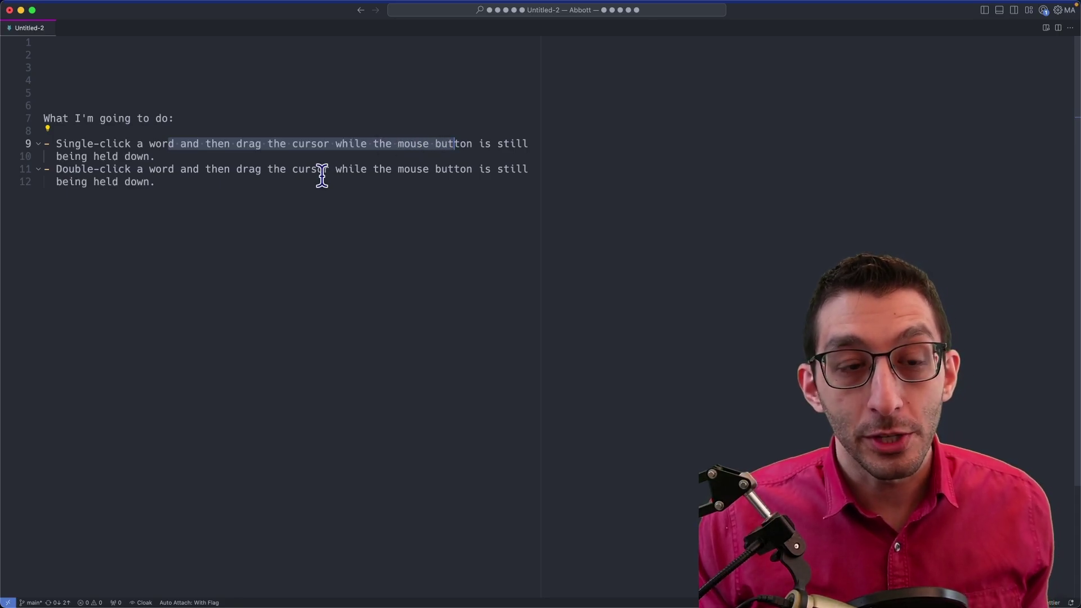
click(188, 169)
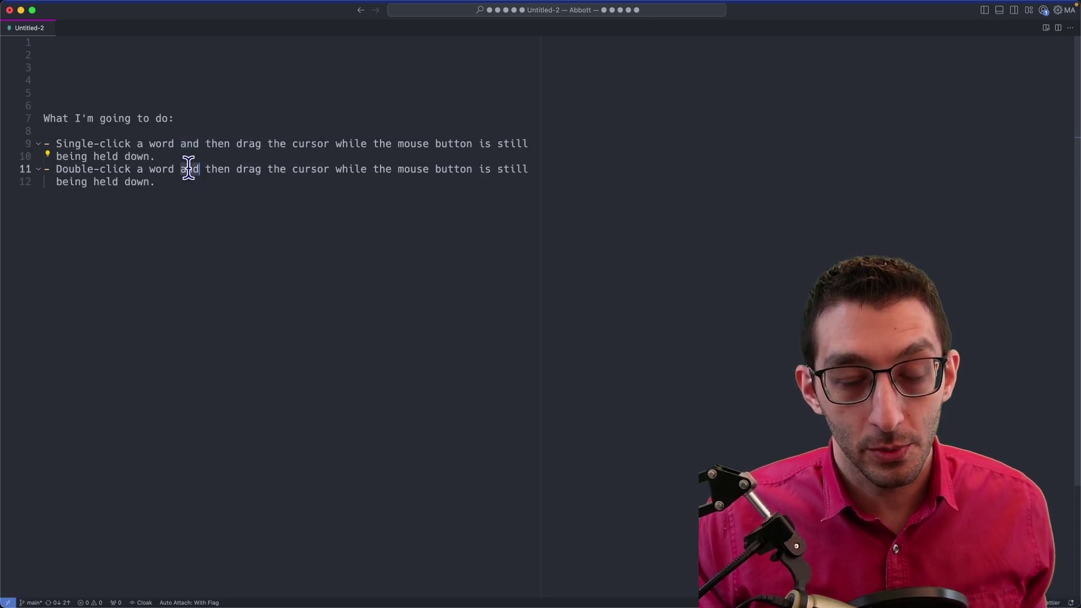
drag(188, 169, 320, 172)
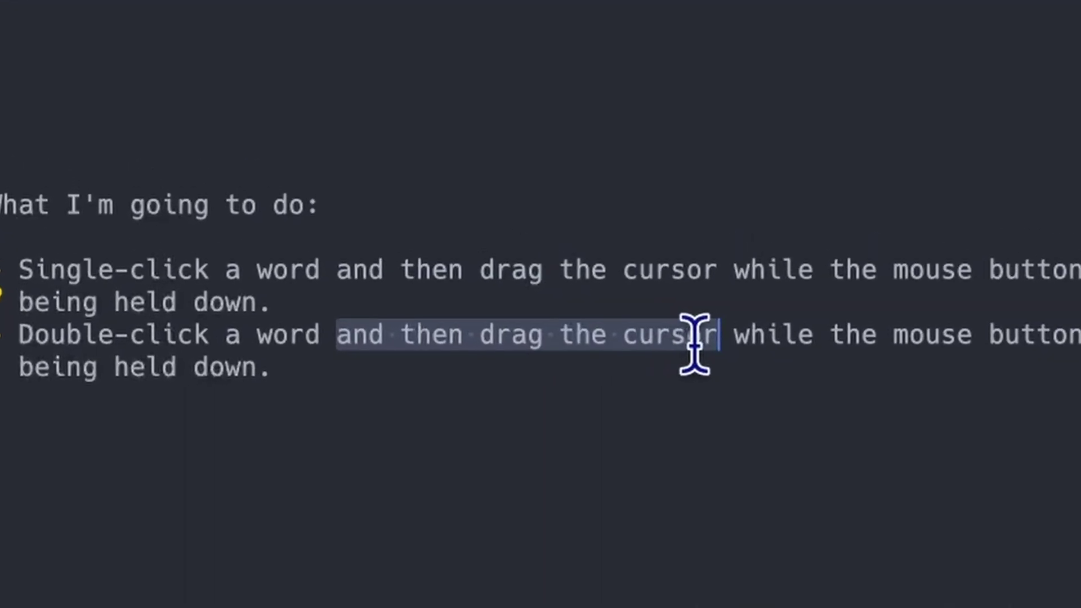
drag(694, 335, 623, 338)
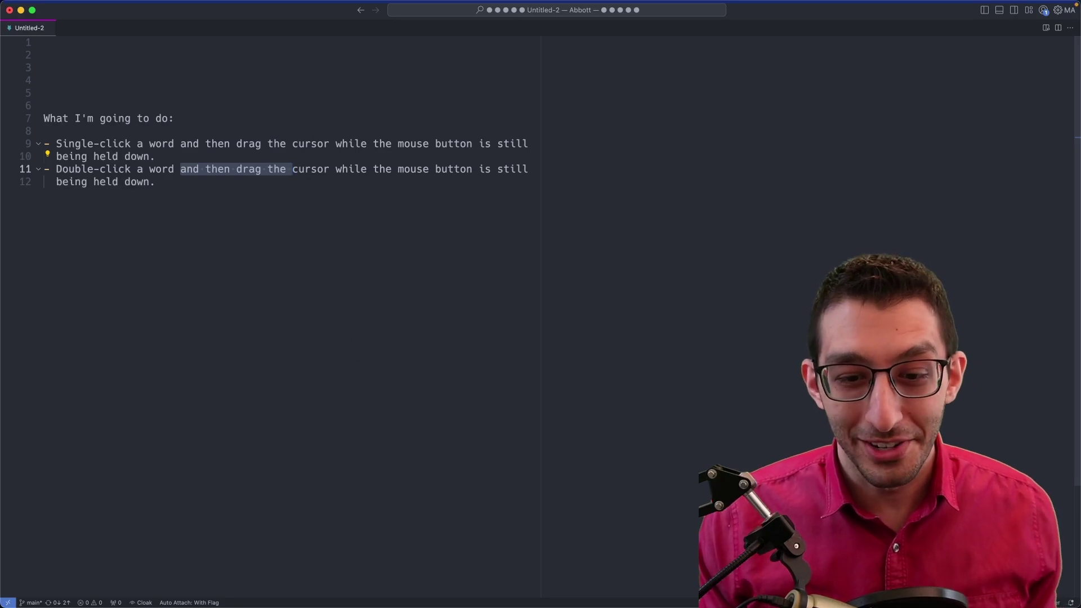
Back in OneNote, word-select the sentence from 'don't' to partway through 'power'
mouse_move(591, 602)
click(621, 589)
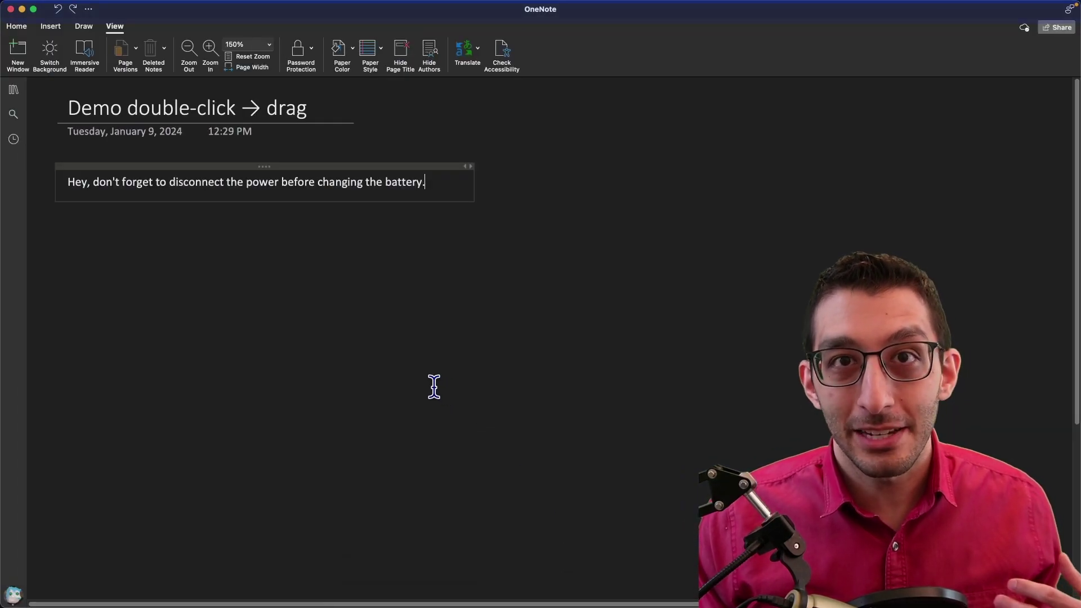
double_click(95, 181)
drag(95, 182, 270, 193)
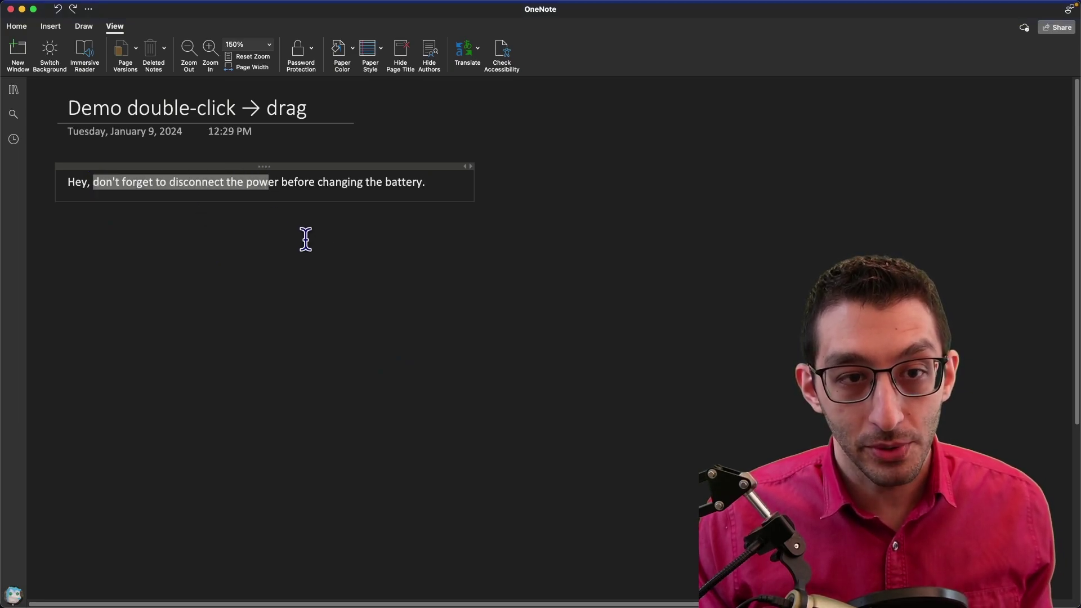
double_click(94, 182)
drag(94, 182, 277, 179)
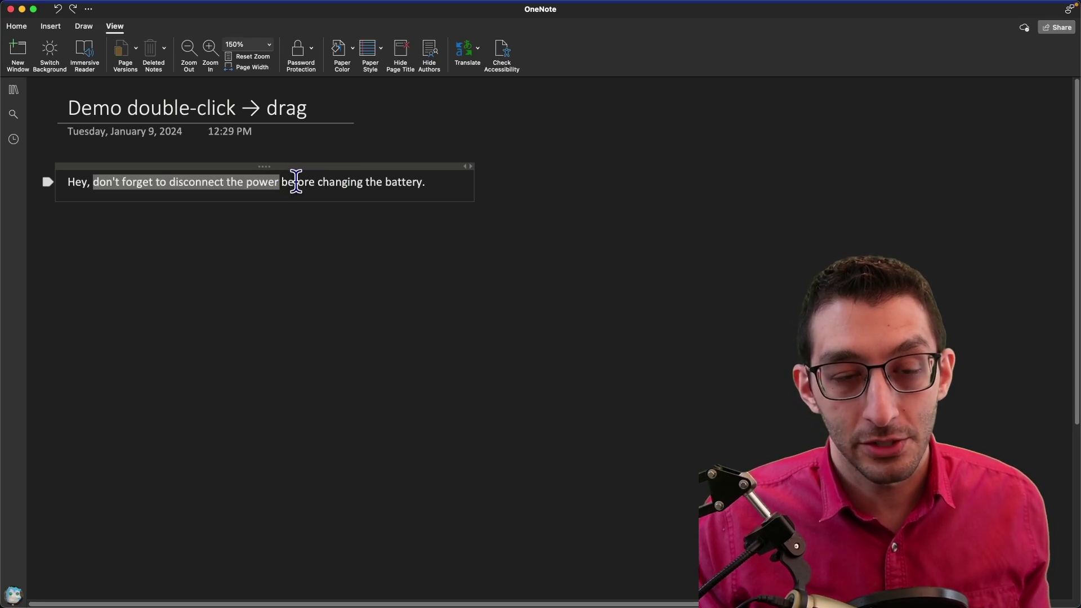
double_click(104, 186)
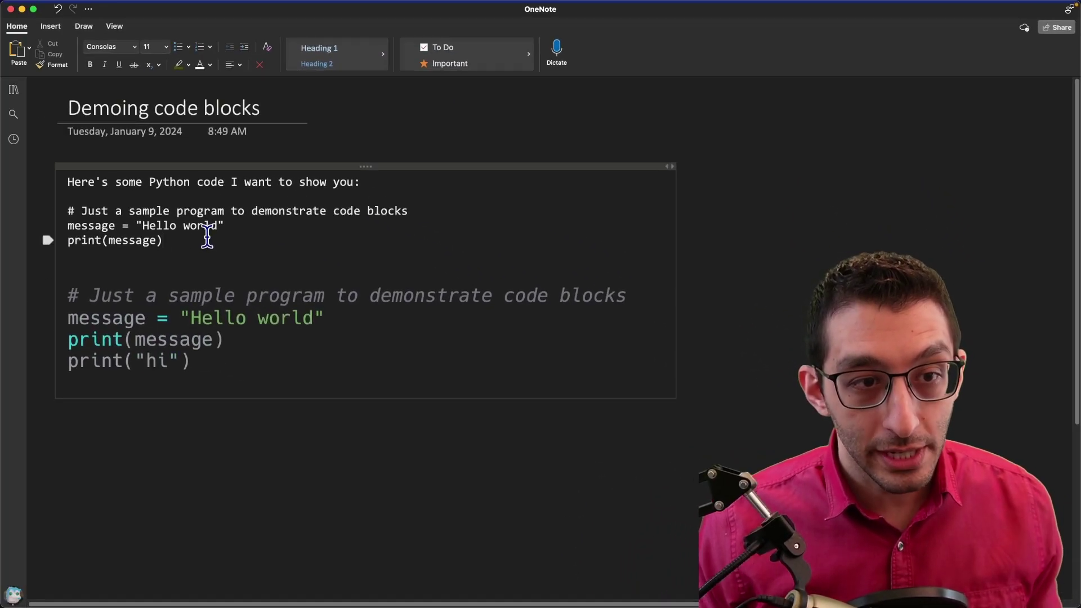
Select the three plain code lines, then insert 'pwfnpeinewio' inside the word 'sample'
drag(207, 236, 67, 210)
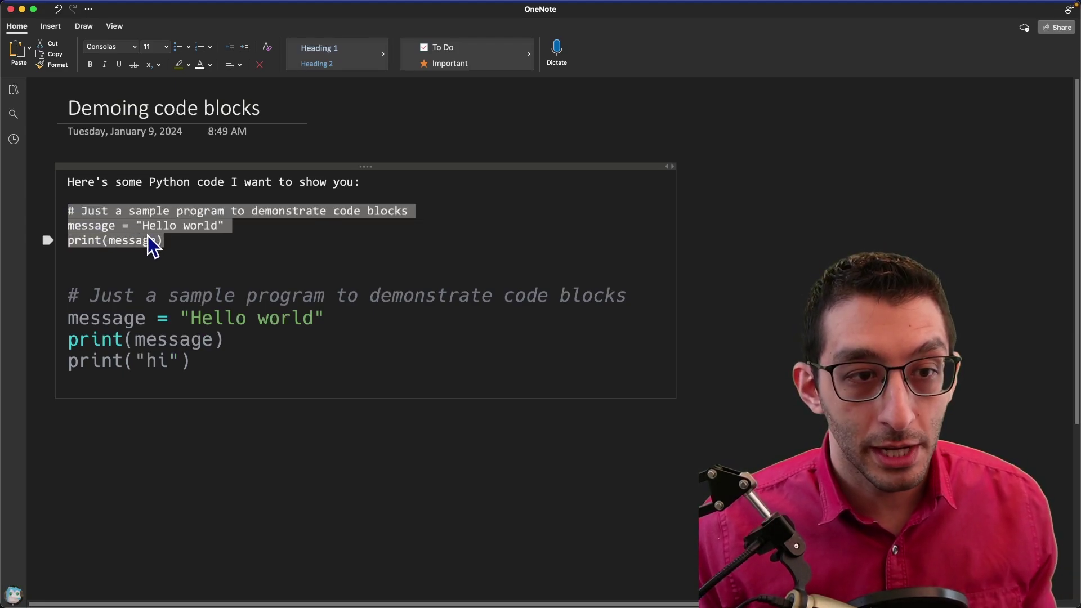
click(144, 212)
text(pwfnpeinewio)
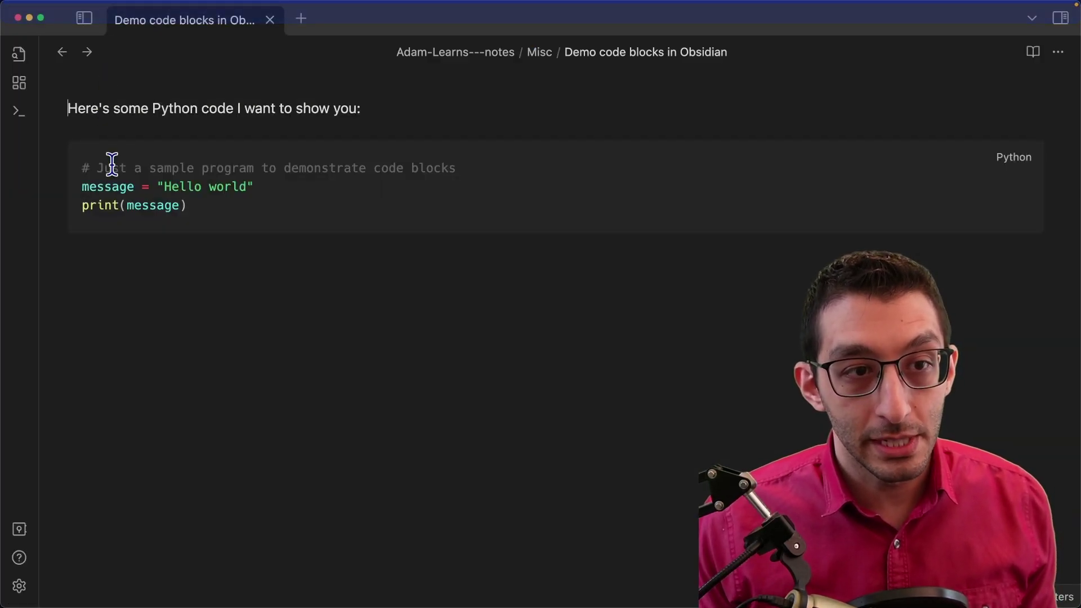
Delete the opening ```python and closing ``` fences from the Obsidian code block
click(109, 167)
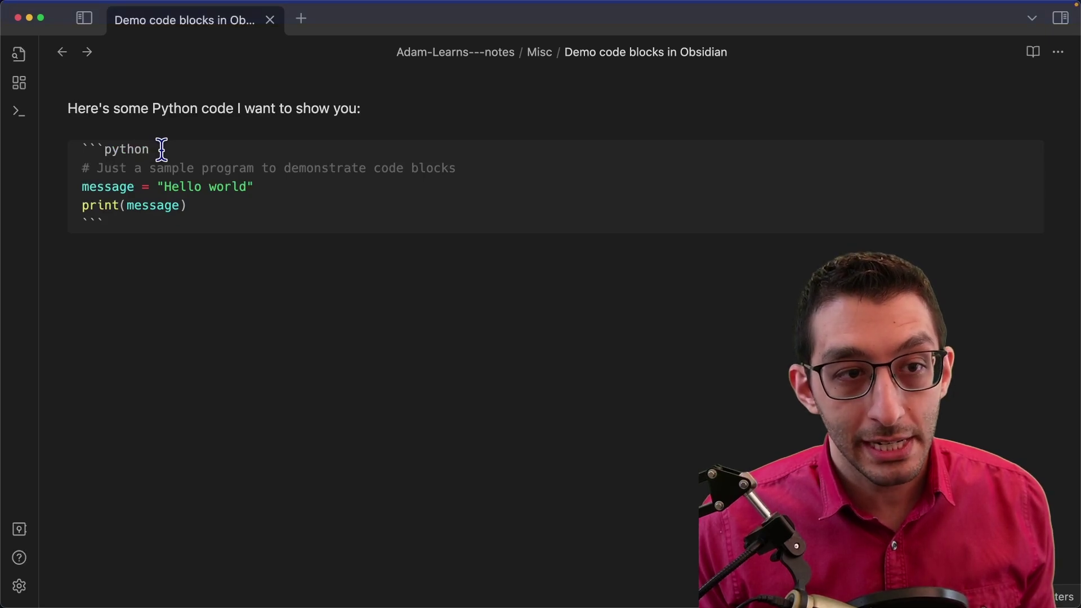
drag(150, 149, 69, 148)
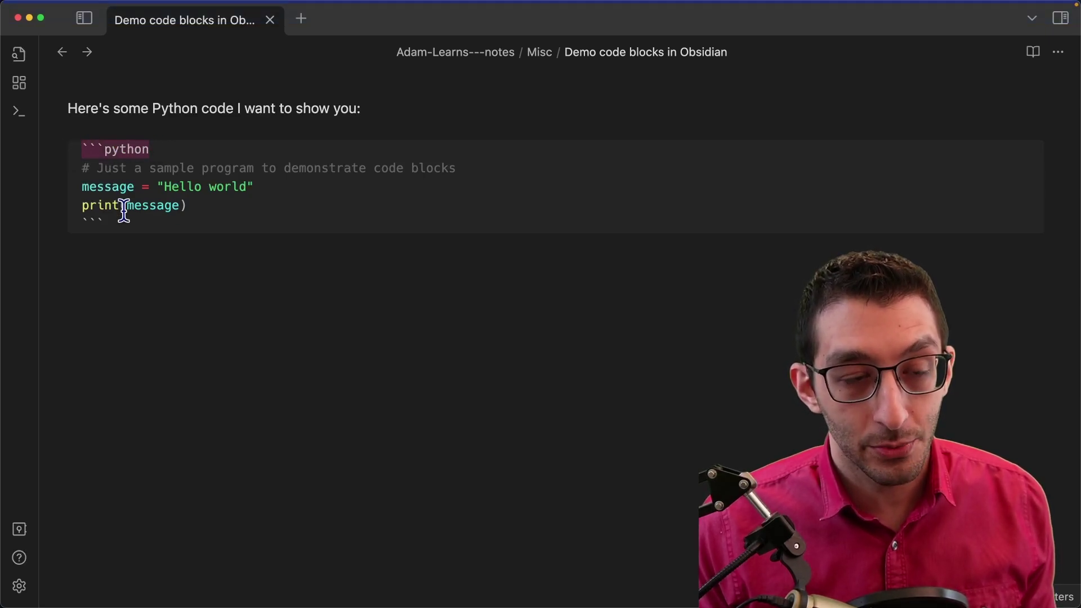
key(BackSpace)
drag(119, 253, 58, 265)
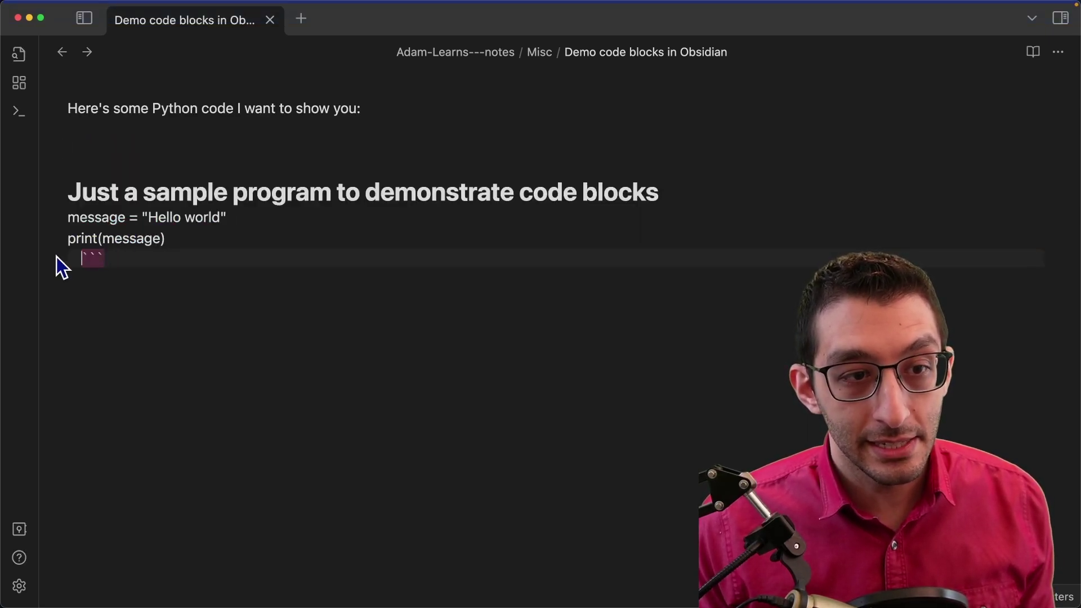
key(BackSpace)
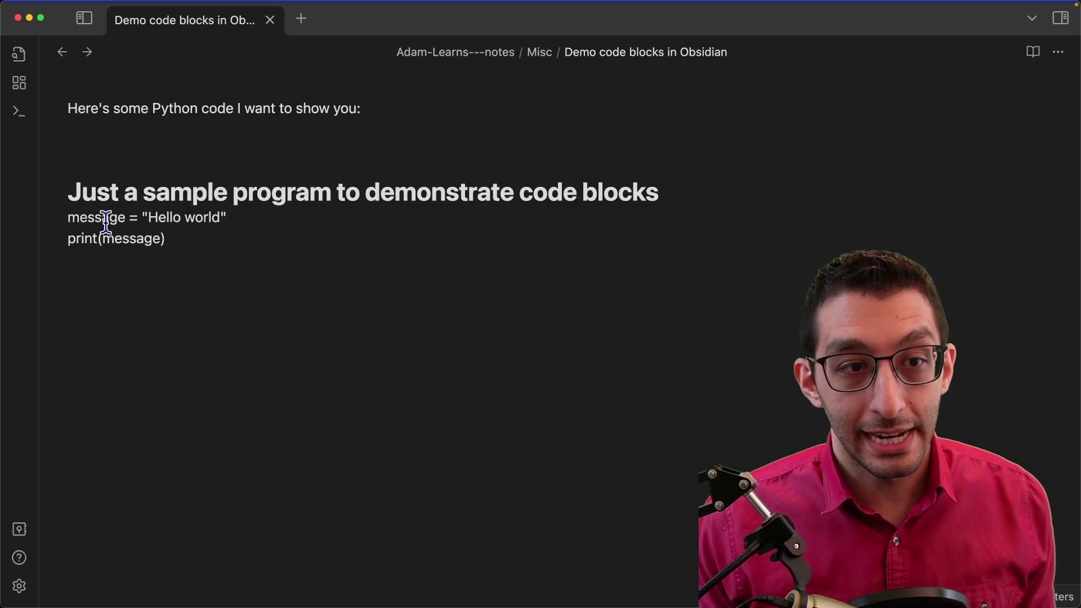
Remove the heading's # marker and leading space, then select the three former code lines
drag(97, 192, 521, 195)
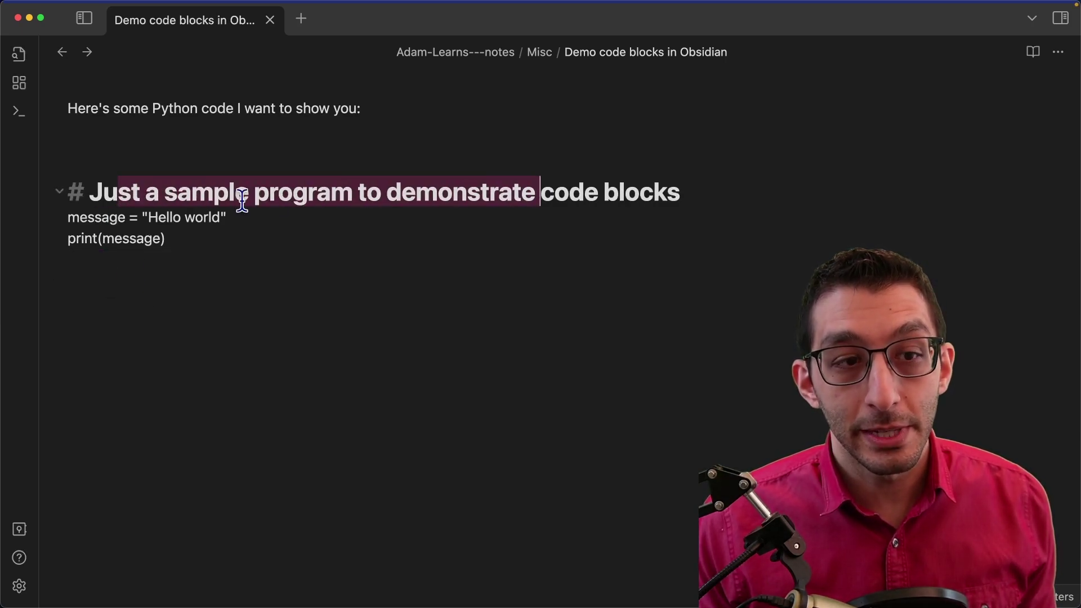
drag(79, 190, 68, 191)
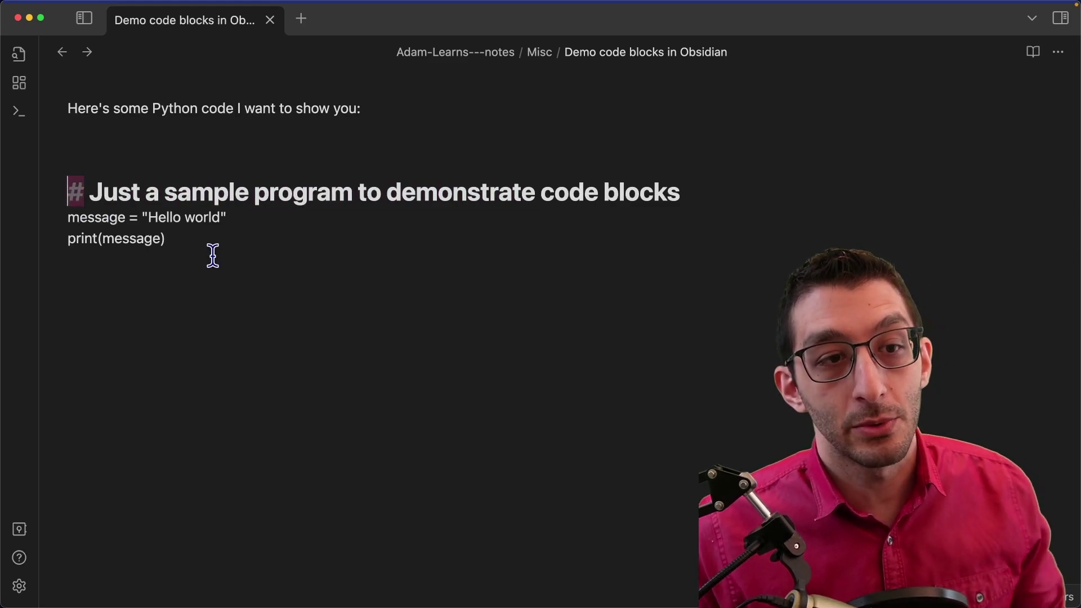
key(BackSpace)
key(Delete)
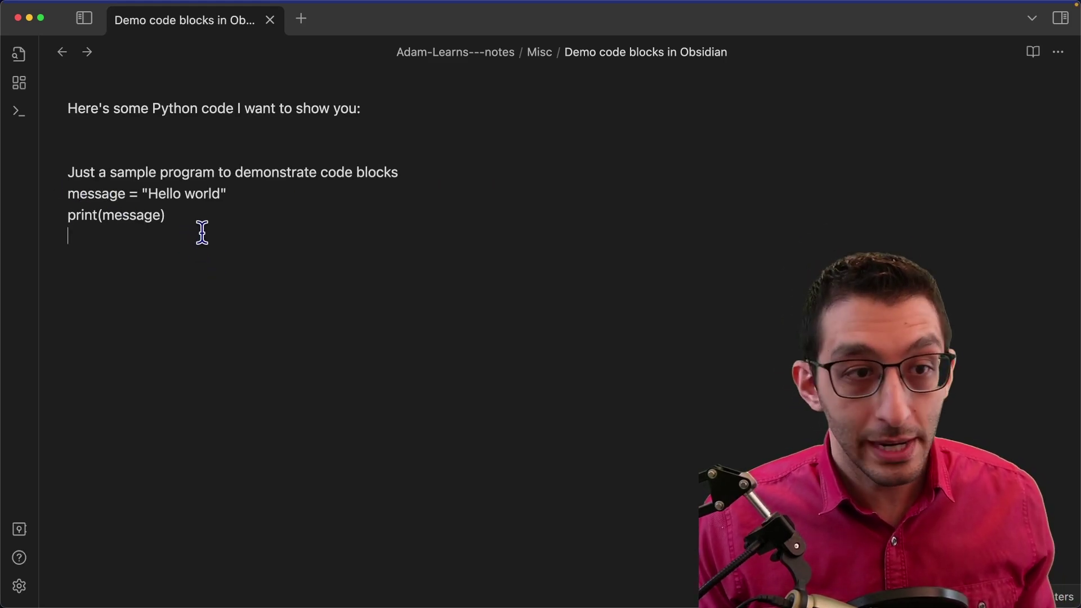
drag(200, 232, 55, 176)
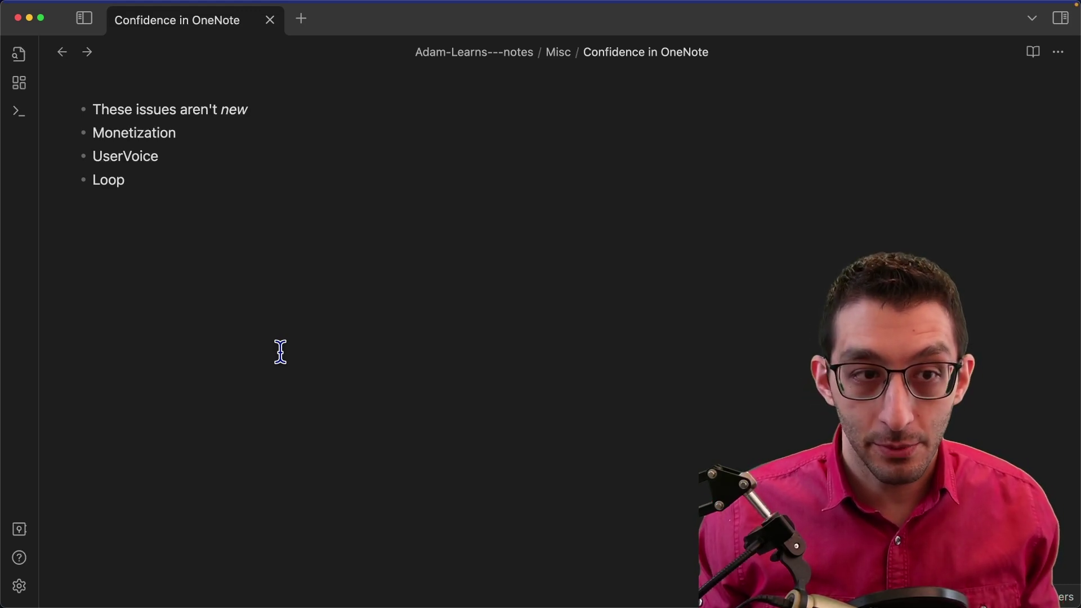
click(276, 346)
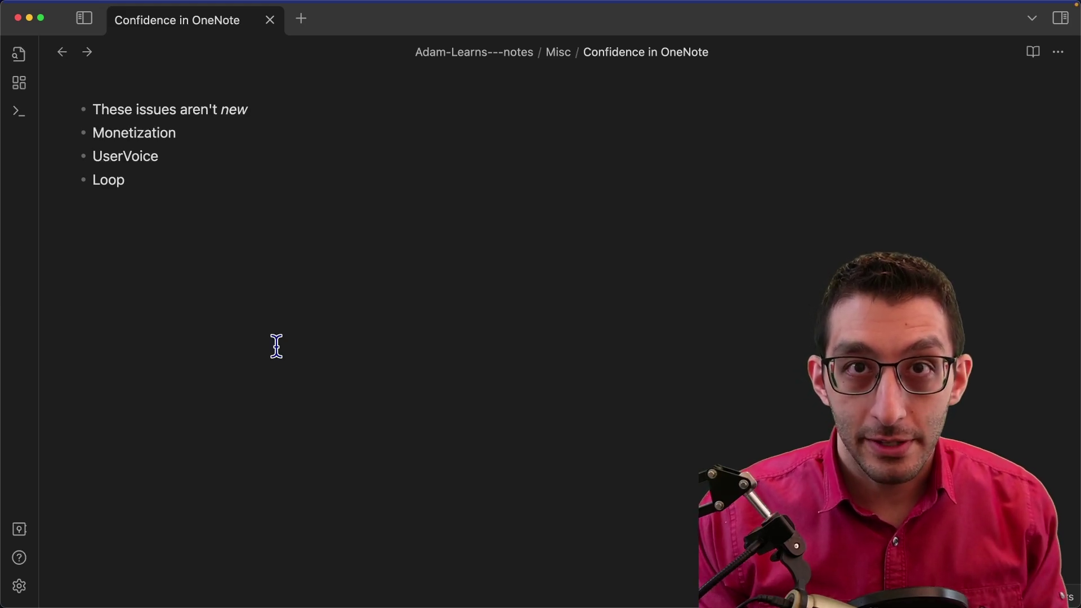